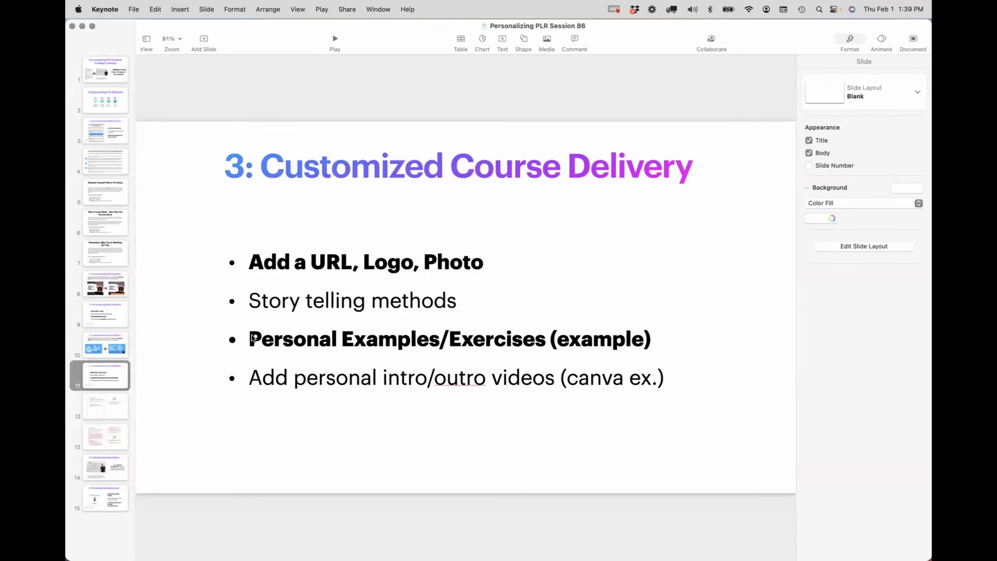
# On slide 11, select the first bullet, 'Add a URL, Logo, Photo', in the bullet list
pyautogui.click(685, 357)
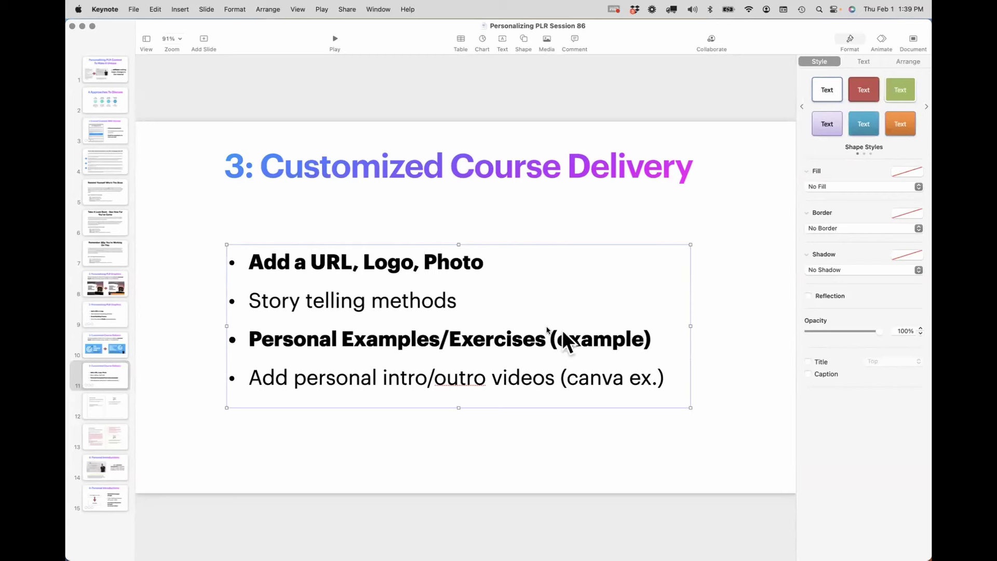
pyautogui.click(374, 268)
pyautogui.moveTo(491, 264); pyautogui.dragTo(222, 264)
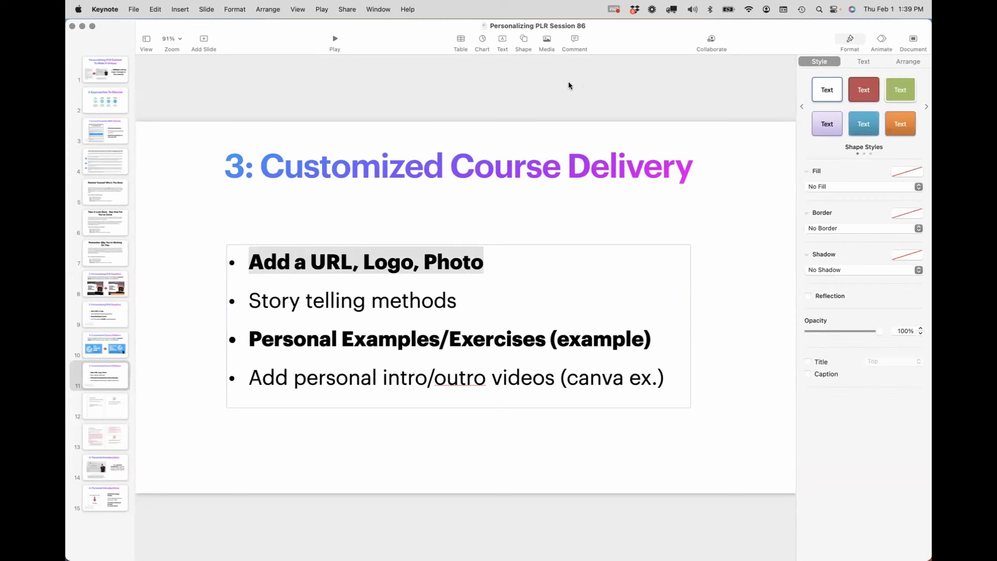
# Switch to 'The Focused Mind' ebook in Word and scroll past the cover to the branded banner
pyautogui.press('super+Tab')
pyautogui.press('super+Tab')
pyautogui.press('super+Tab')
pyautogui.press('super+Tab')
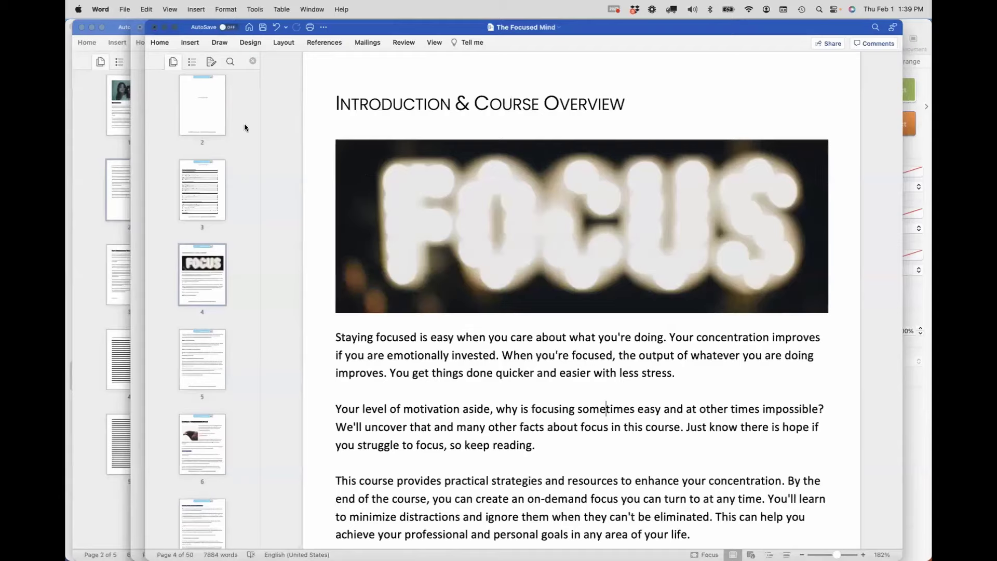
pyautogui.scroll(20, 265, 189)
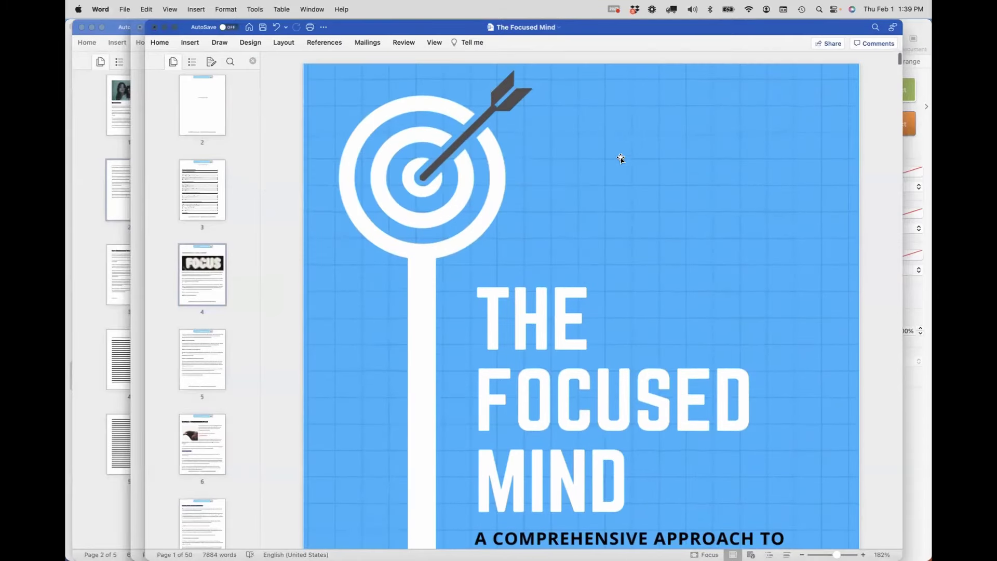
pyautogui.scroll(-10, 620, 159)
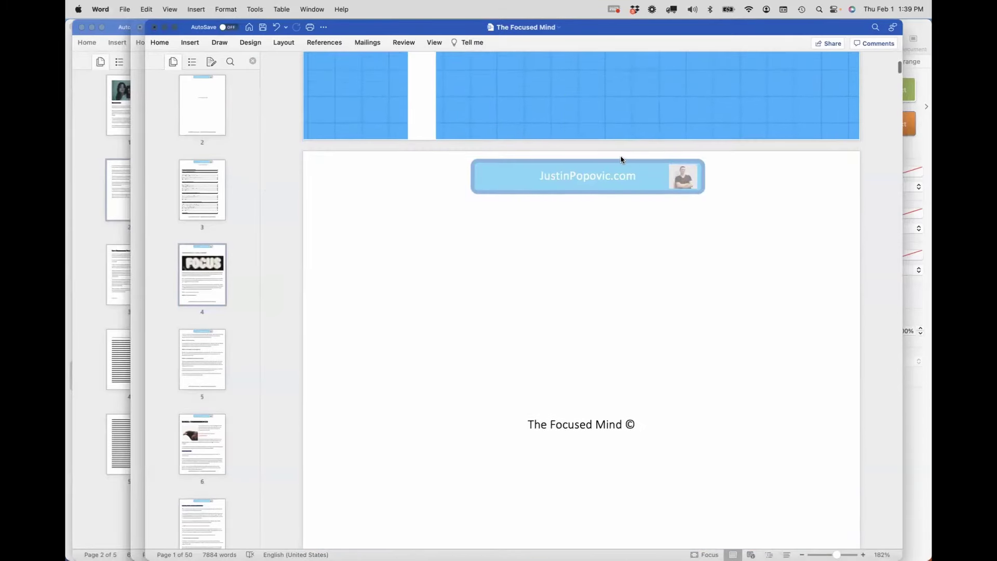
pyautogui.scroll(-3, 628, 193)
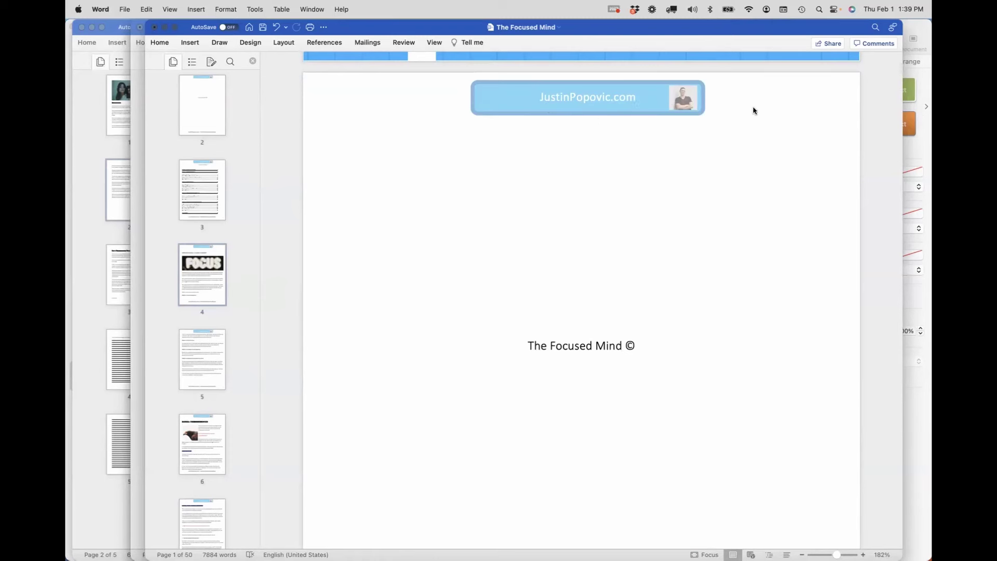
pyautogui.scroll(-2, 701, 101)
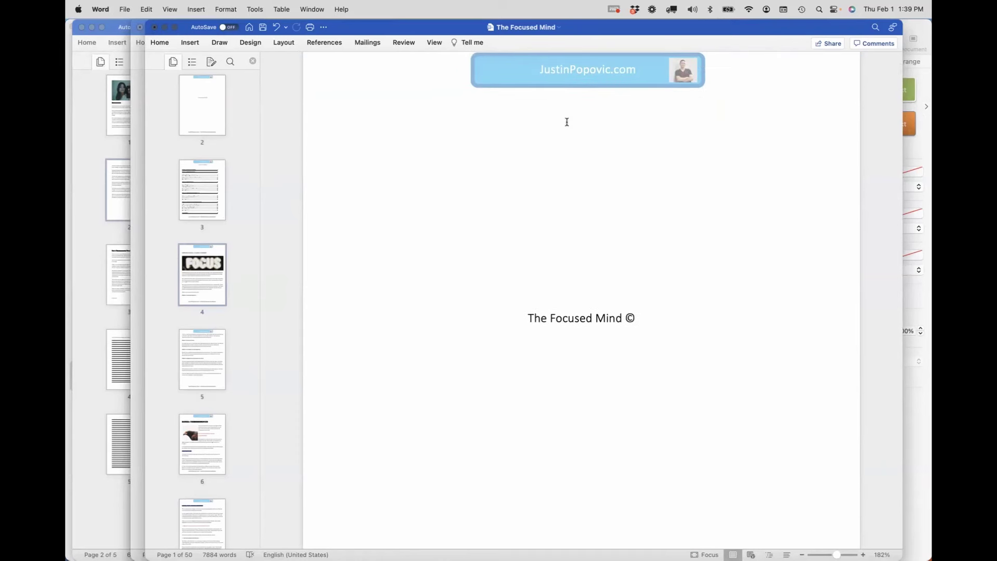
pyautogui.scroll(1, 566, 123)
pyautogui.scroll(-5, 568, 155)
pyautogui.scroll(-5, 568, 154)
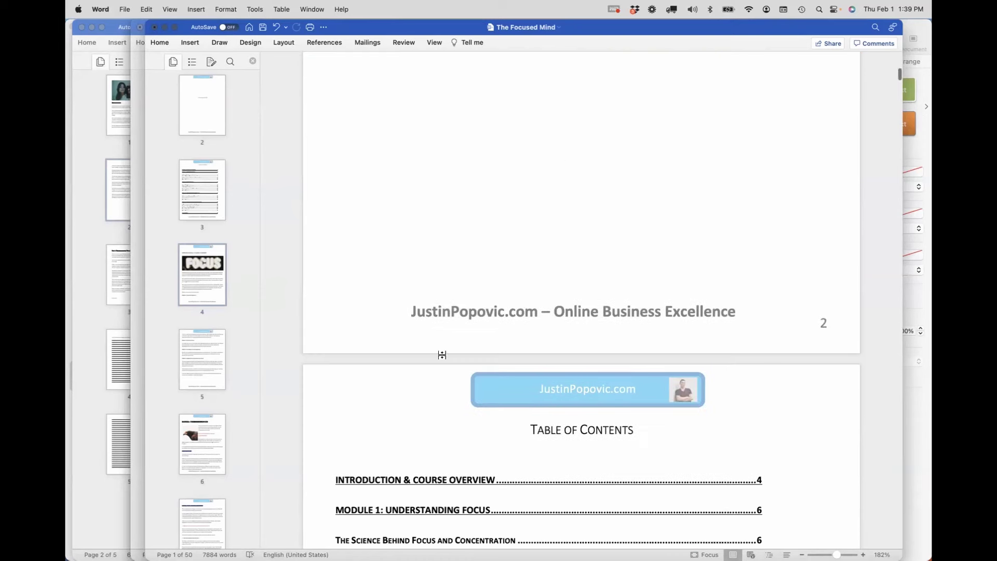
# Select the footer line to inspect it, then return to the body and scroll to page 7
pyautogui.doubleClick(447, 317)
pyautogui.moveTo(772, 312); pyautogui.dragTo(429, 305)
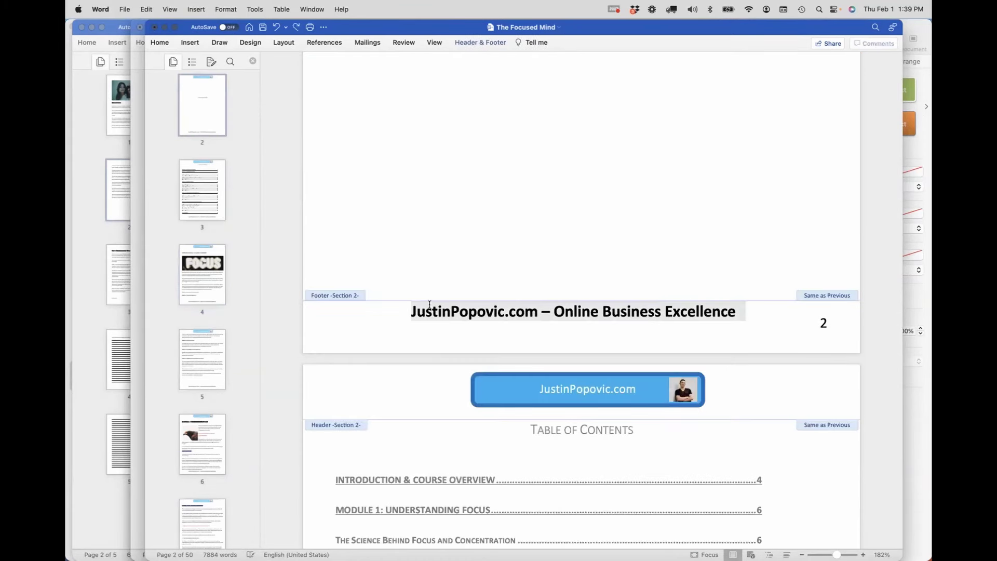
pyautogui.doubleClick(591, 218)
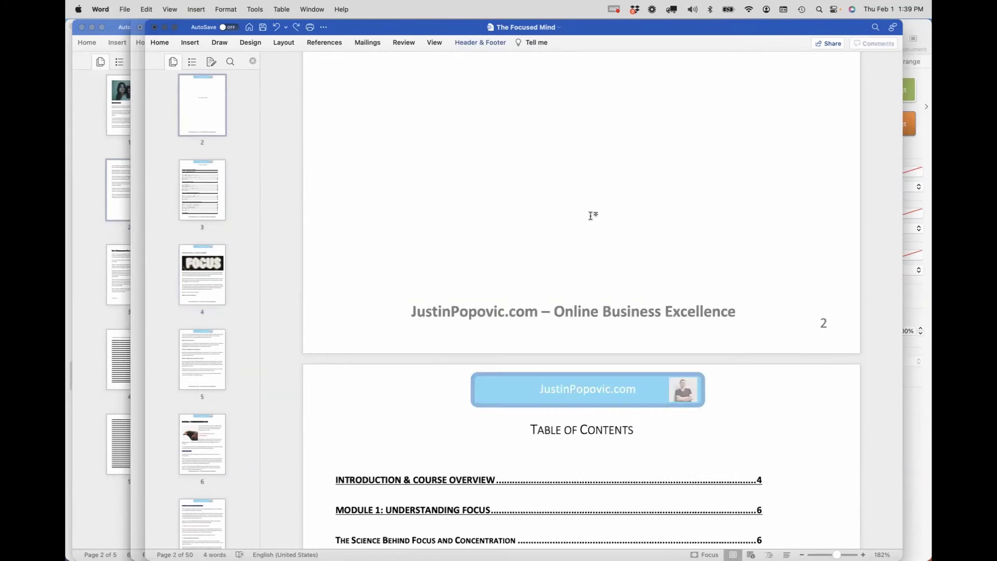
pyautogui.scroll(10, 590, 219)
pyautogui.scroll(-4, 590, 217)
pyautogui.scroll(1, 597, 208)
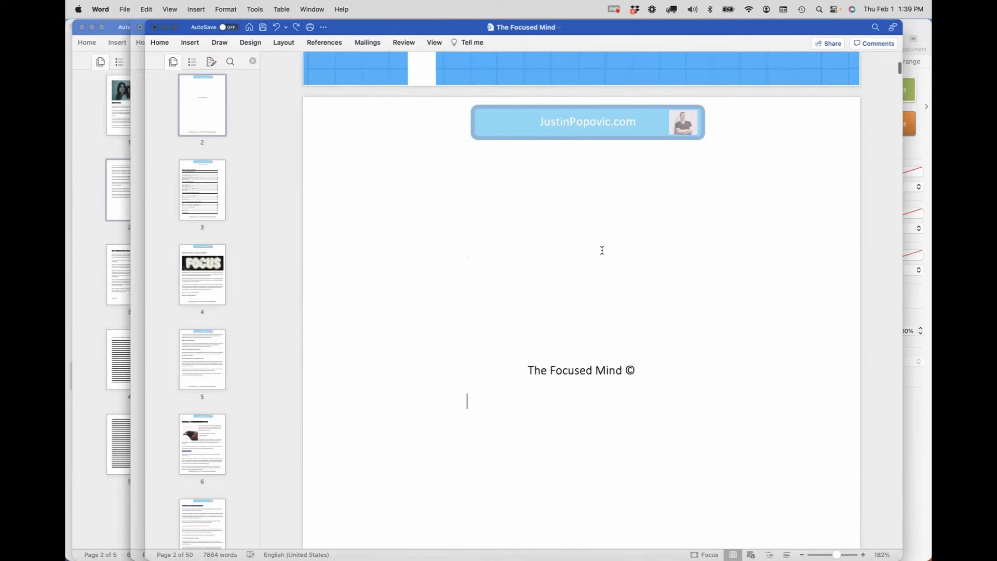
pyautogui.scroll(-20, 602, 250)
pyautogui.scroll(-20, 602, 250)
pyautogui.scroll(-15, 601, 250)
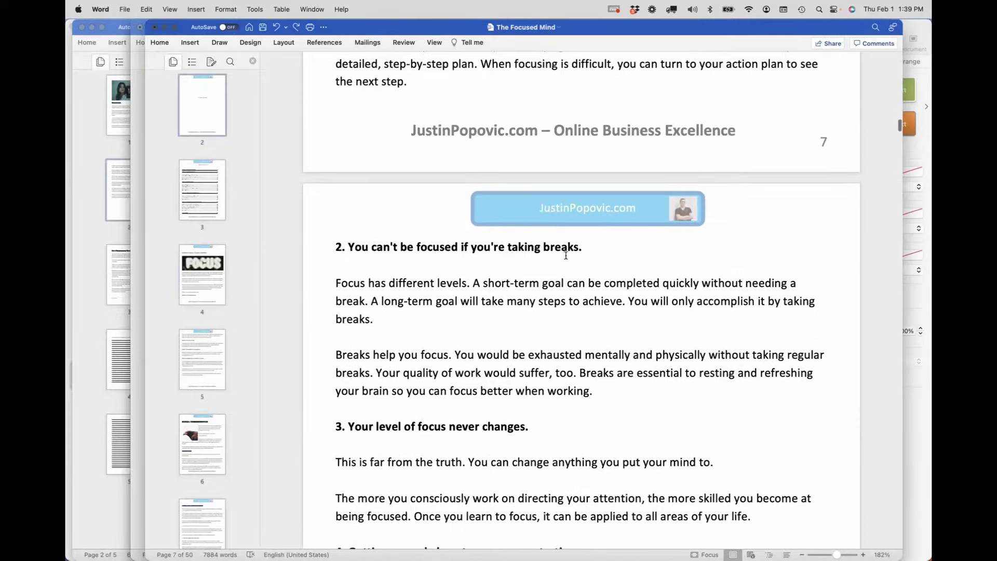
pyautogui.scroll(3, 625, 266)
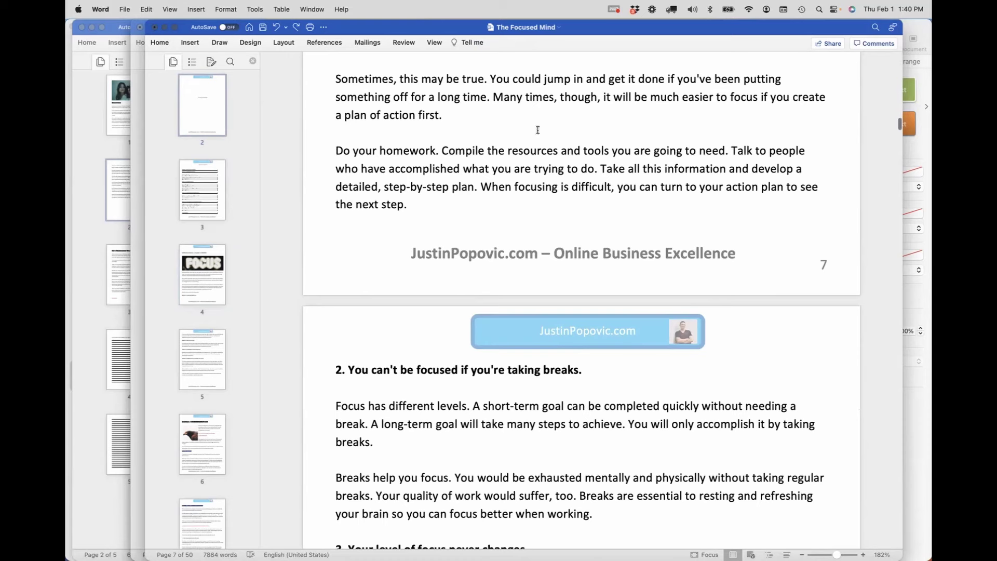
# Deselect the first bullet in Keynote, then return to the Word ebook around page 8
pyautogui.press('super+Tab')
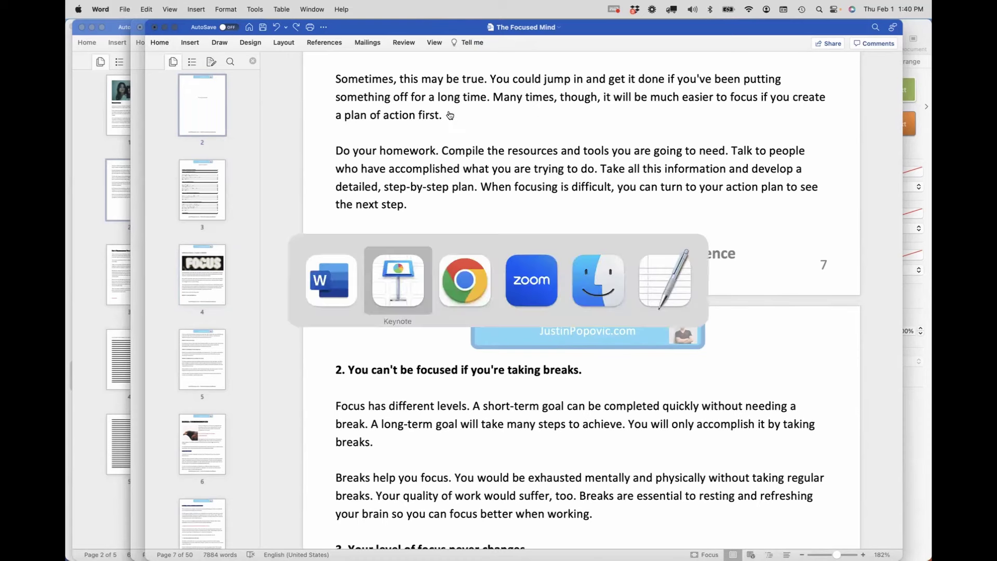
pyautogui.click(483, 301)
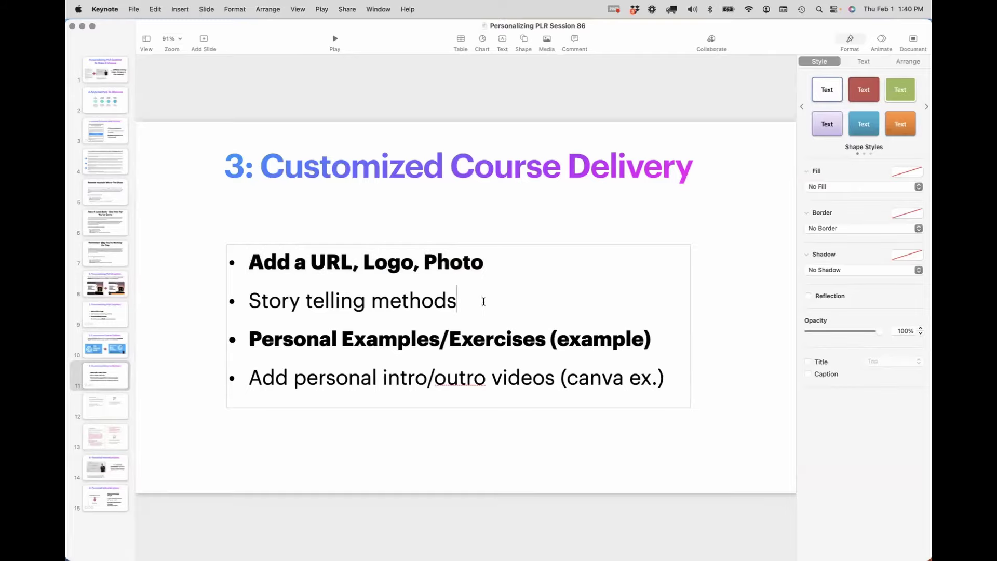
pyautogui.press('super+Tab')
pyautogui.scroll(10, 460, 270)
pyautogui.scroll(-3, 461, 270)
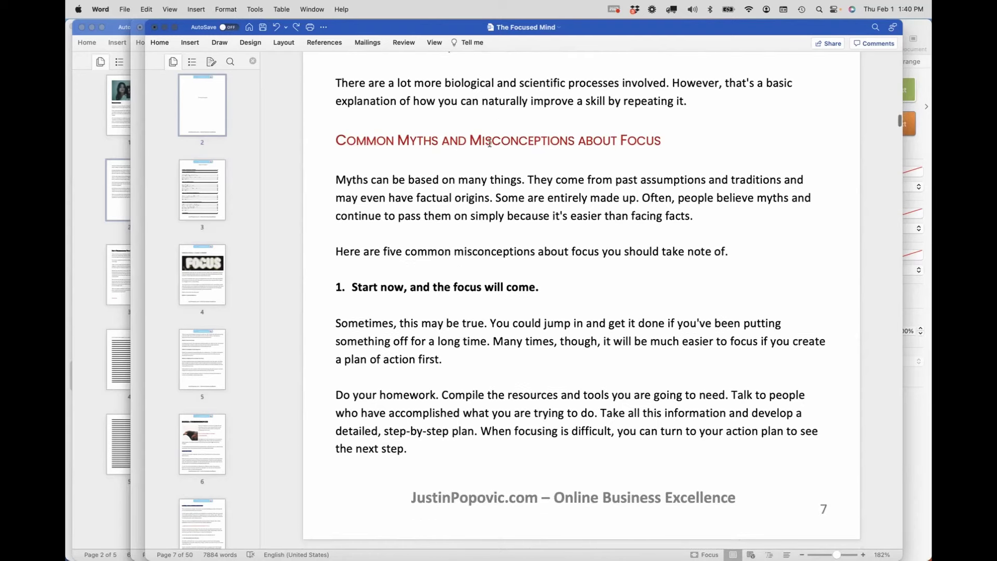
pyautogui.scroll(-2, 621, 158)
pyautogui.scroll(1, 621, 158)
pyautogui.scroll(-5, 520, 145)
pyautogui.scroll(2, 407, 122)
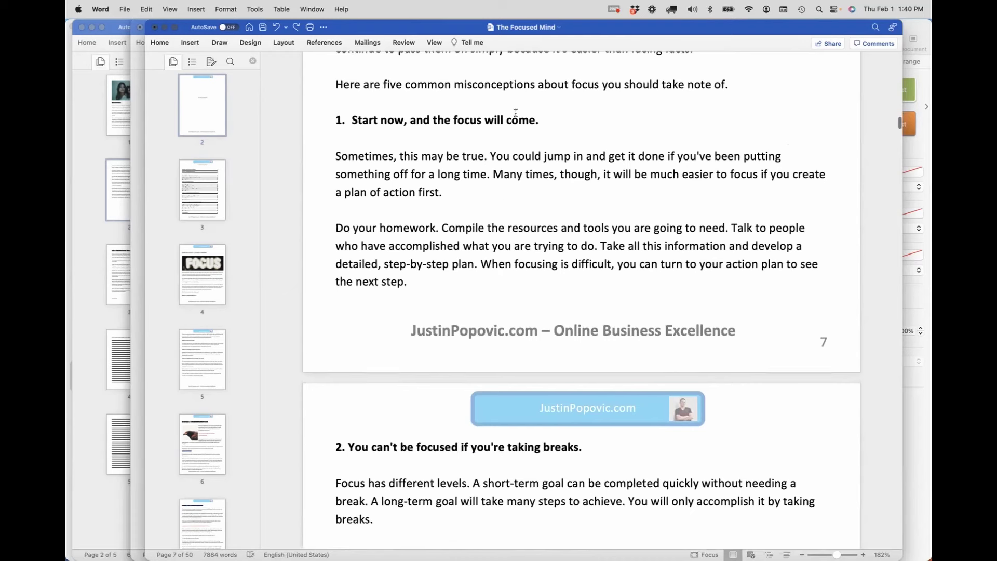
# Insert a new 'PERSONAL STORY...' line after the 'Do your homework' paragraph
pyautogui.moveTo(426, 276)
pyautogui.mouseDown()
pyautogui.moveTo(343, 155)
pyautogui.moveTo(426, 273)
pyautogui.mouseUp()
pyautogui.click(426, 270)
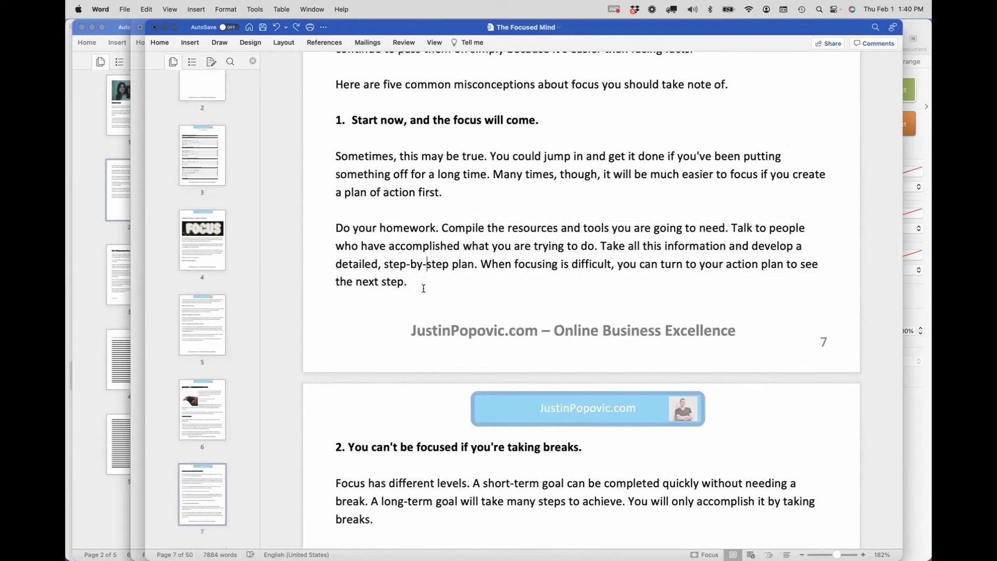
pyautogui.click(421, 283)
pyautogui.press('Return')
pyautogui.press('Return')
pyautogui.write('PERSONAL ')
pyautogui.write('SOT')
pyautogui.press('BackSpace')
pyautogui.press('BackSpace')
pyautogui.write('TORY')
pyautogui.write('...')
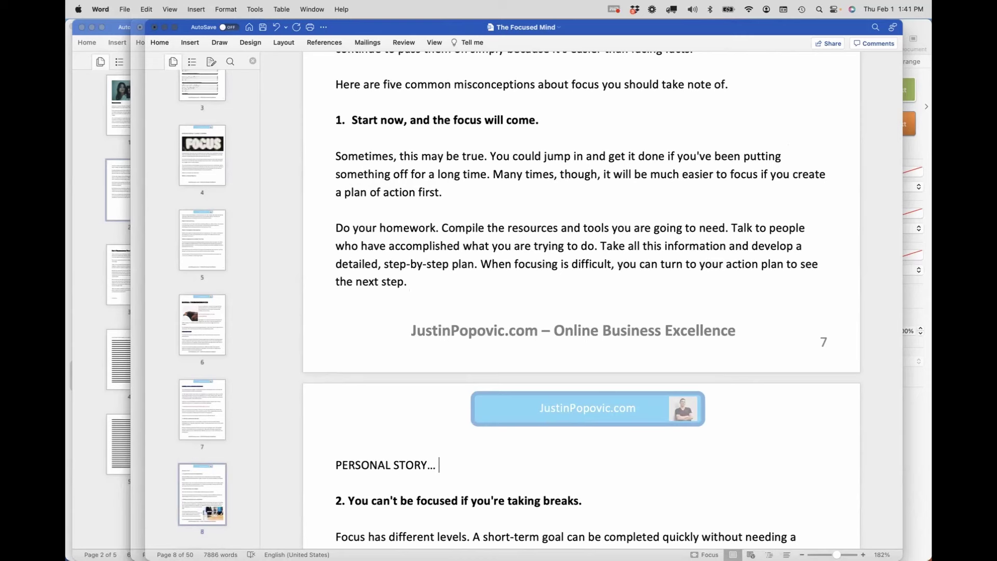
pyautogui.press('super+Tab')
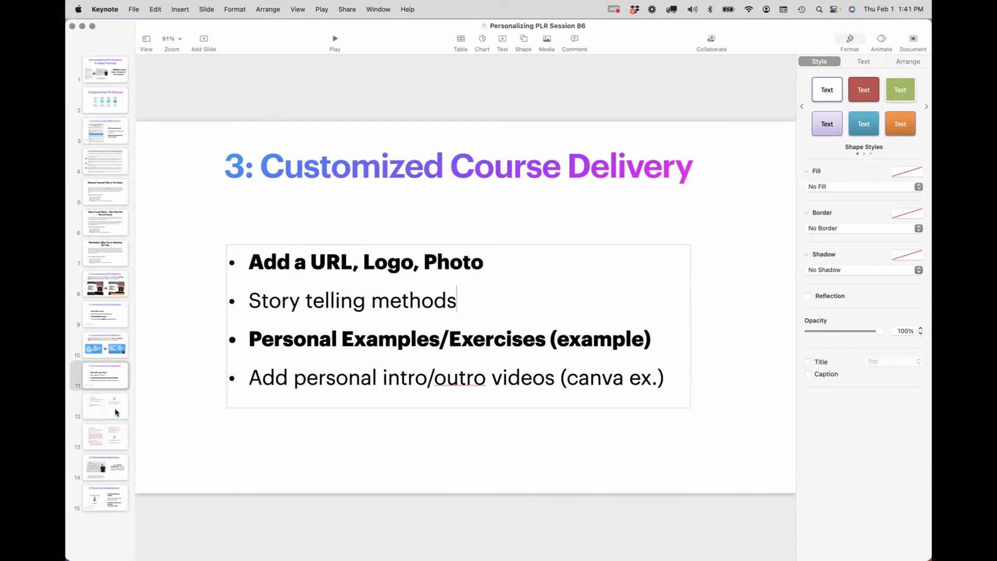
# Select slide 12, showing the blank Module 1 Exercises and Homework worksheet pages
pyautogui.click(117, 405)
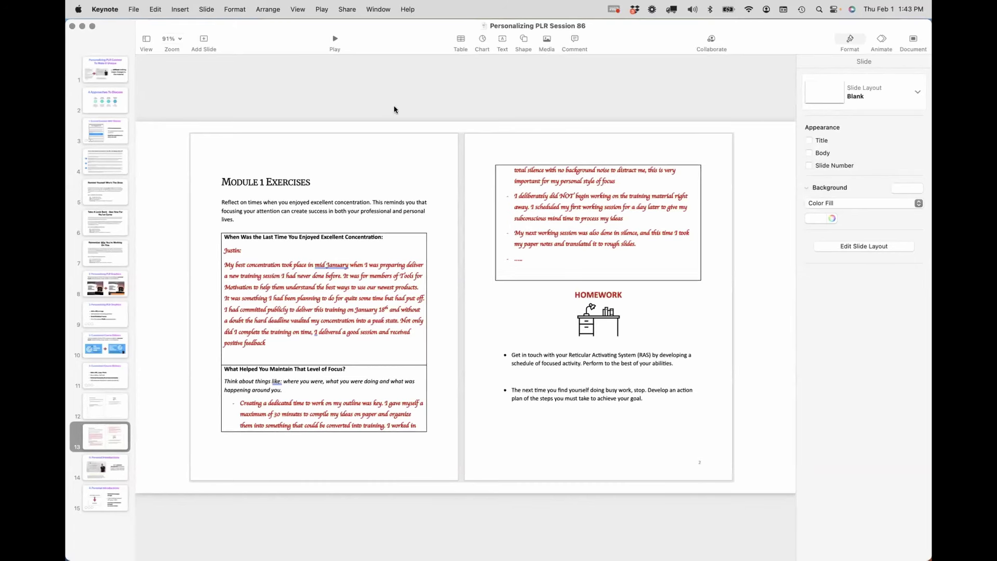
# Switch to Chrome and open 'Copy of Intro-Freedom-Formula' from Canva's Recent designs
pyautogui.press('super+Tab')
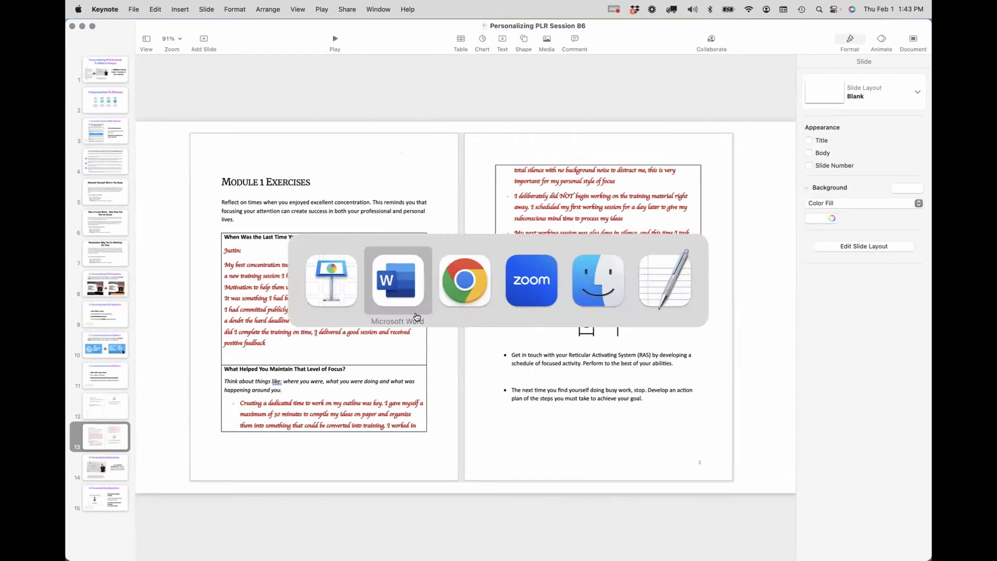
pyautogui.click(465, 281)
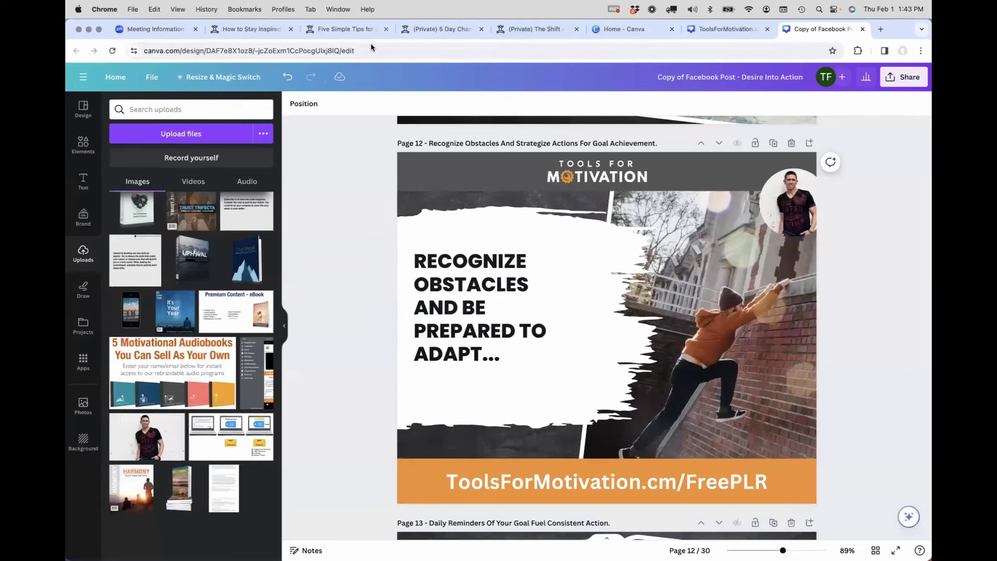
pyautogui.click(621, 29)
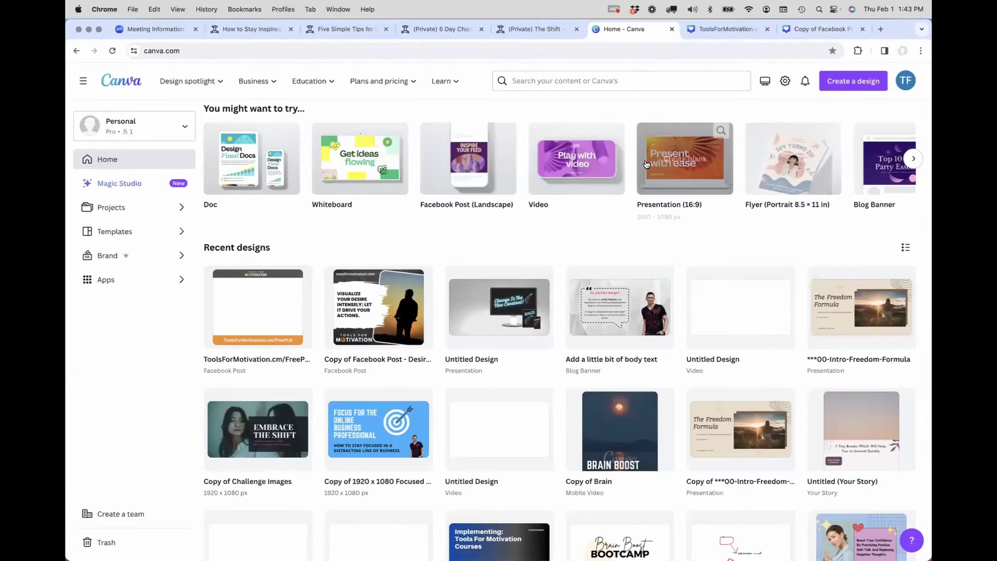
pyautogui.click(712, 421)
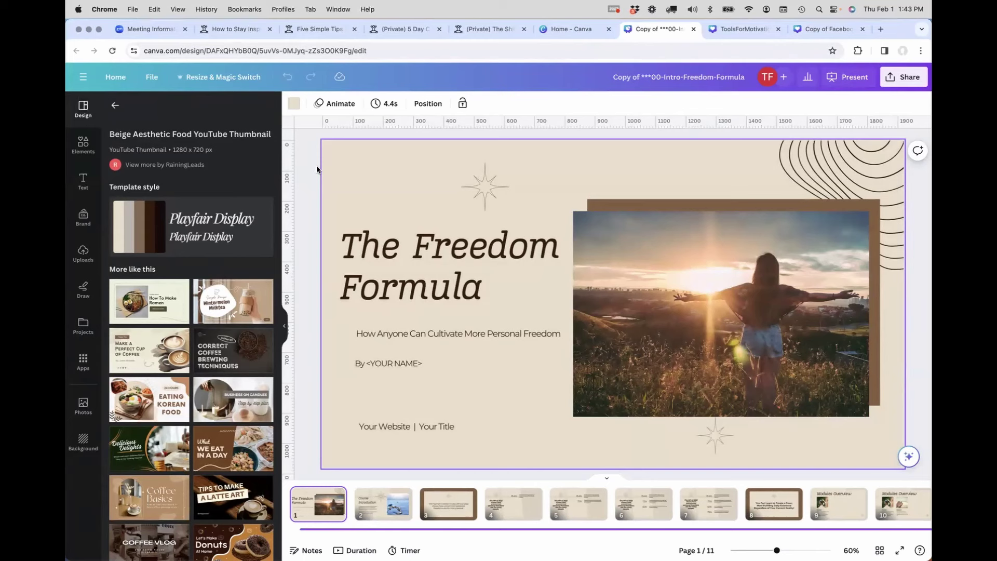
# Show the speaker notes and view pages 2 (Course Introduction) and 3 (Human Freedom Index)
pyautogui.click(307, 550)
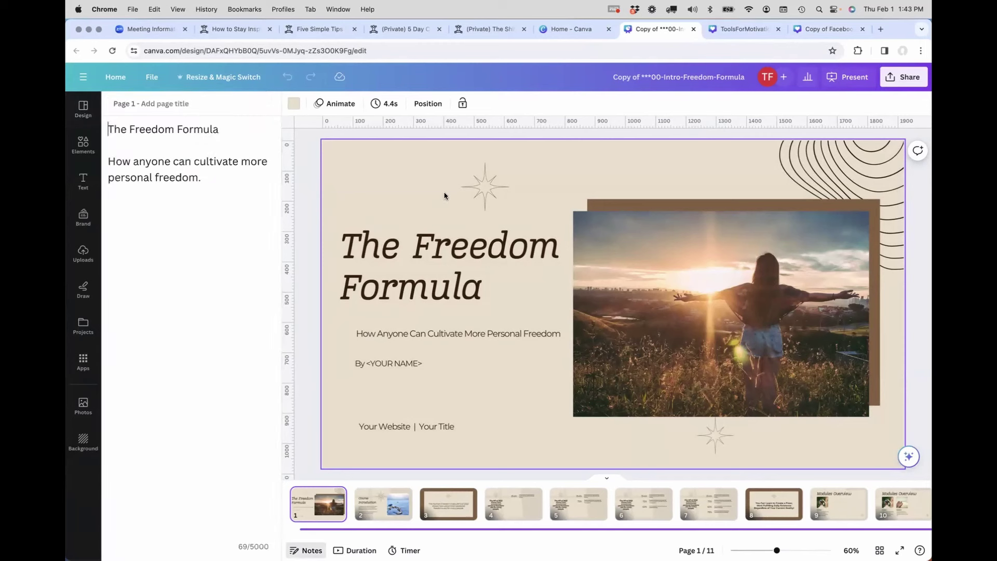
pyautogui.click(390, 505)
pyautogui.click(429, 508)
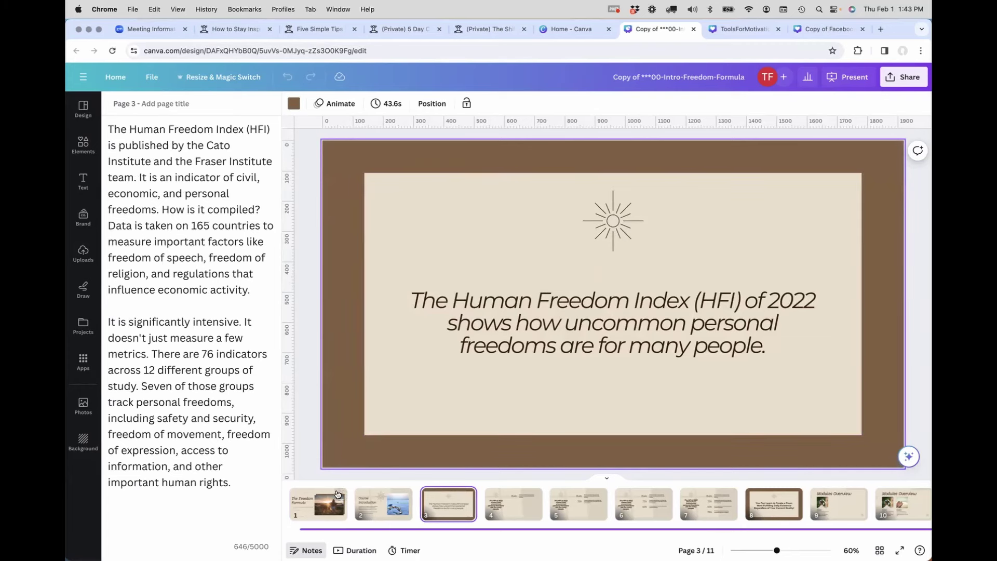
# Switch to the video timeline, play briefly from page 1, then go to the Canva home page
pyautogui.click(358, 550)
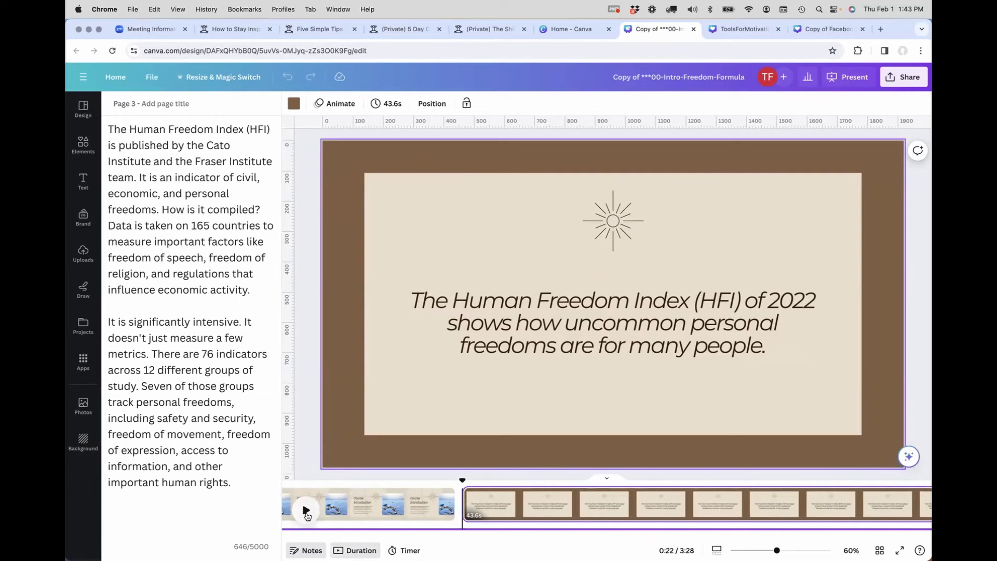
pyautogui.click(345, 504)
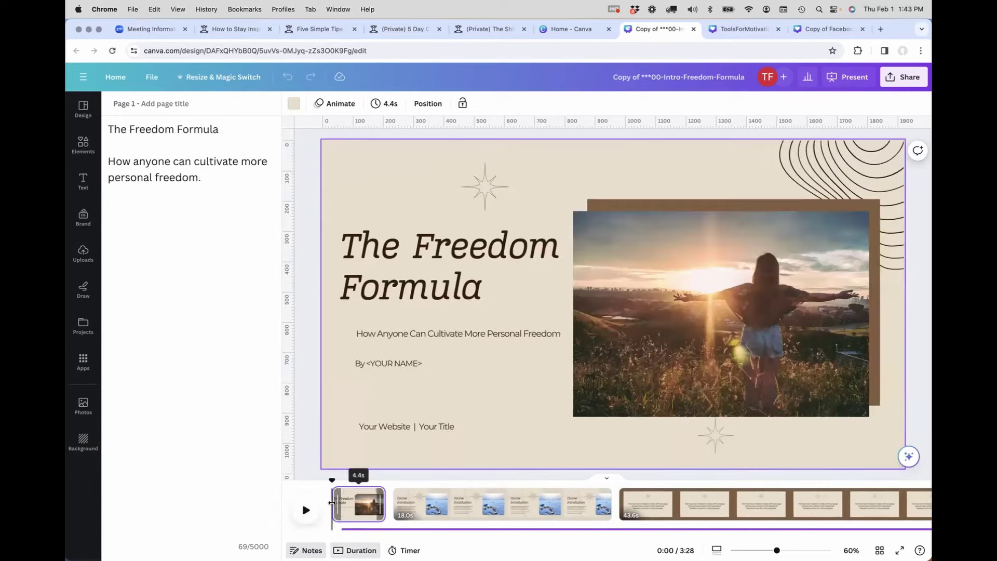
pyautogui.click(303, 509)
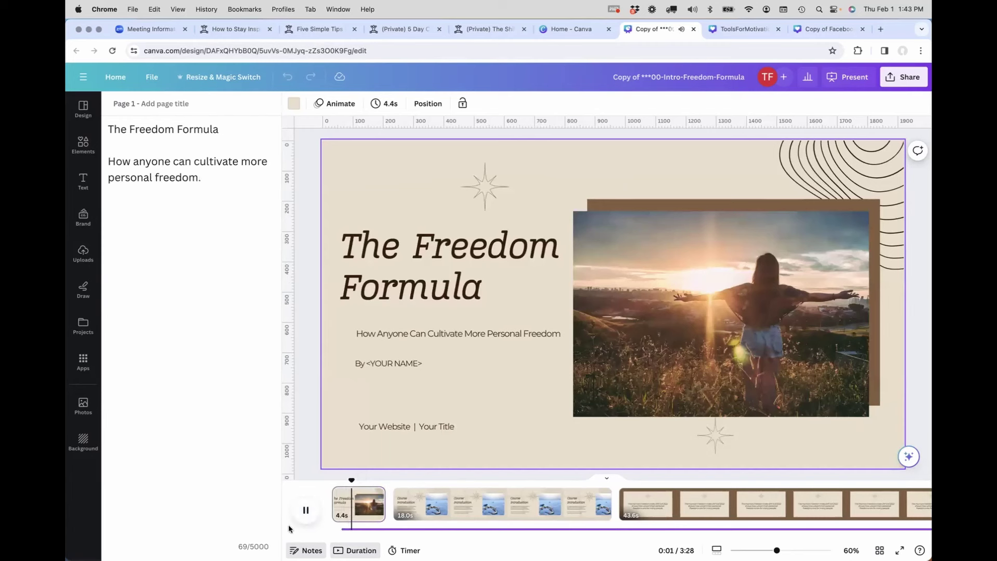
pyautogui.click(306, 514)
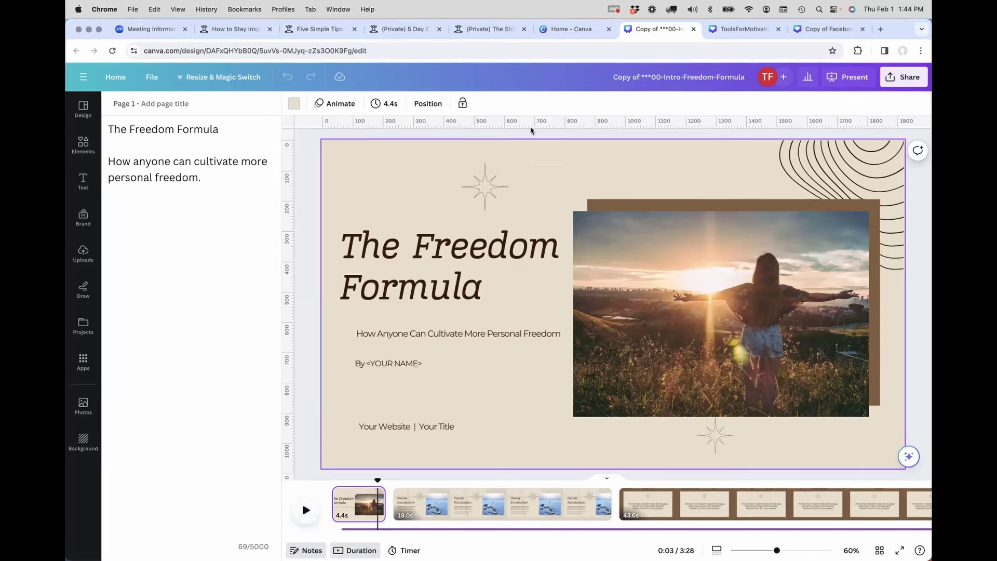
pyautogui.click(585, 32)
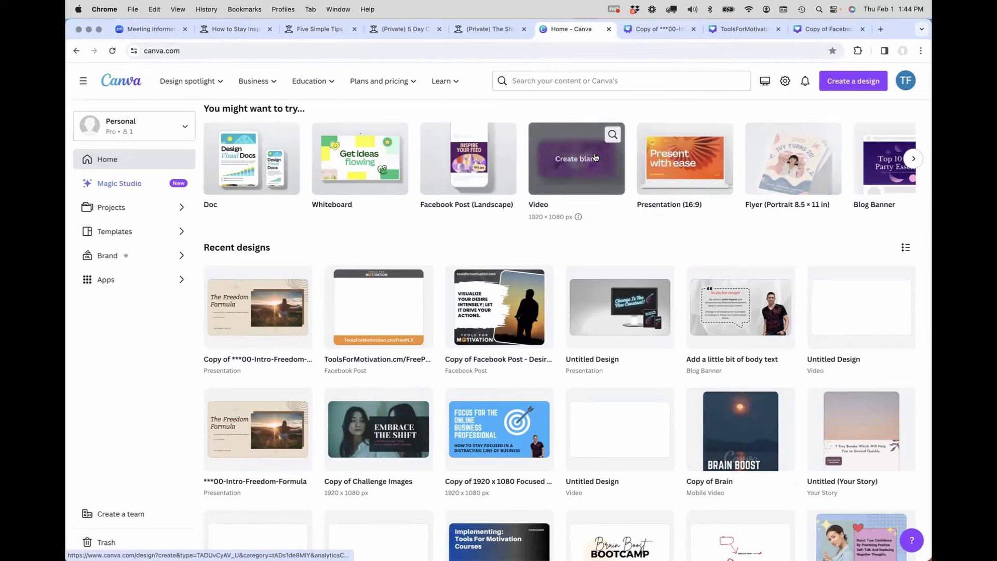
# Create a blank 1920 × 1080 video design, glance back at Freedom Formula, then return home
pyautogui.click(574, 160)
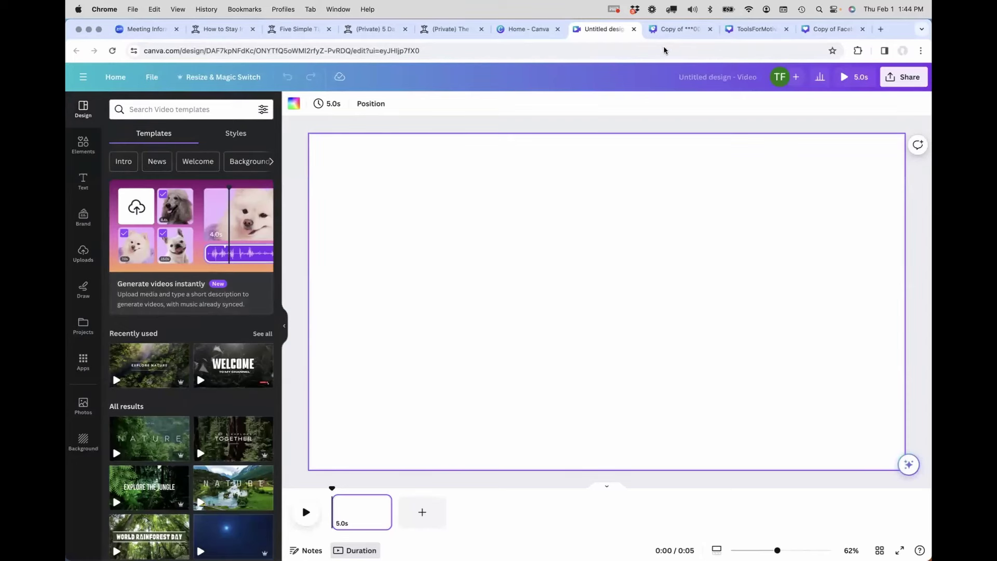
pyautogui.click(670, 29)
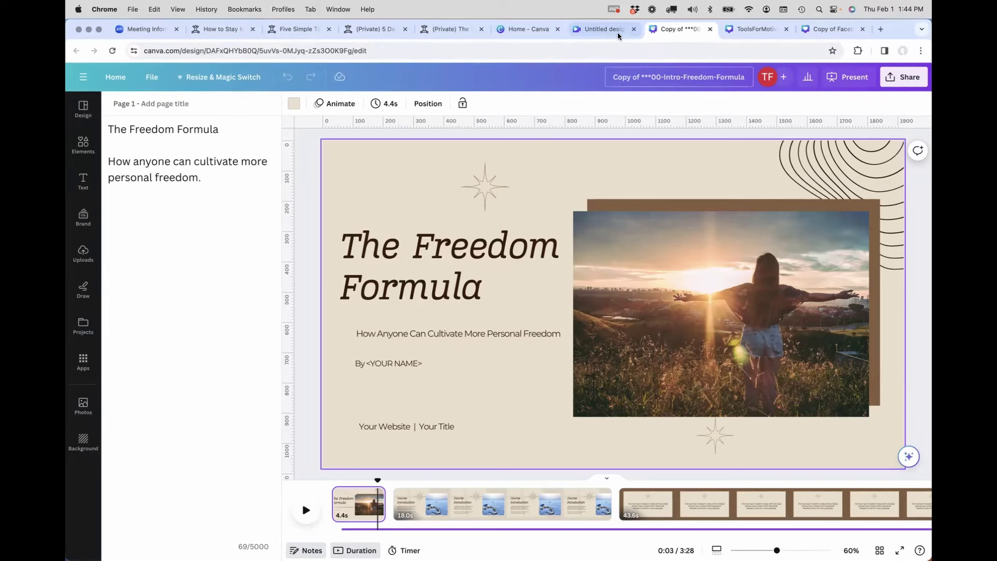
pyautogui.click(527, 29)
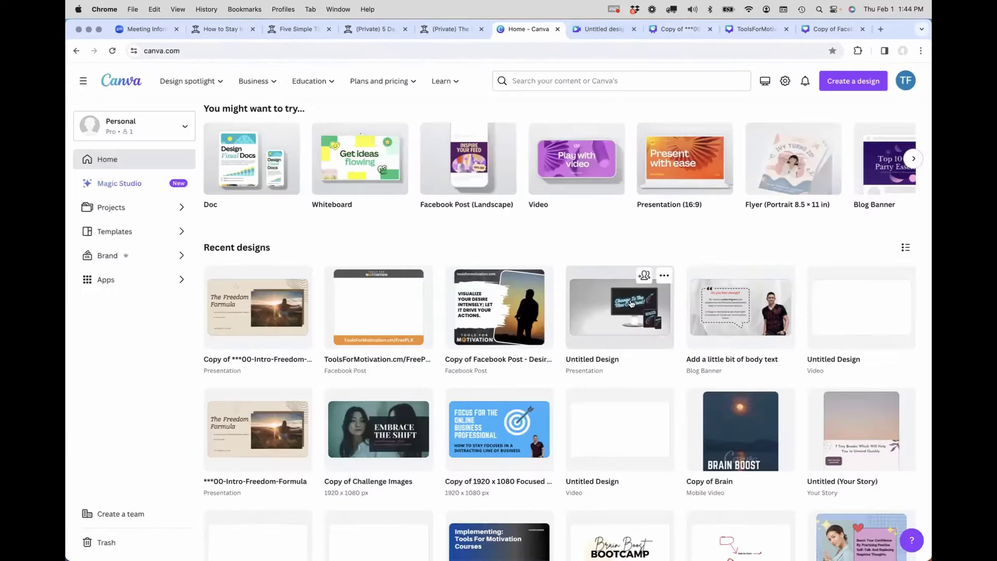
# Open the 'Change Is The New Constant' presentation, check its Present options, and browse uploaded videos
pyautogui.click(594, 310)
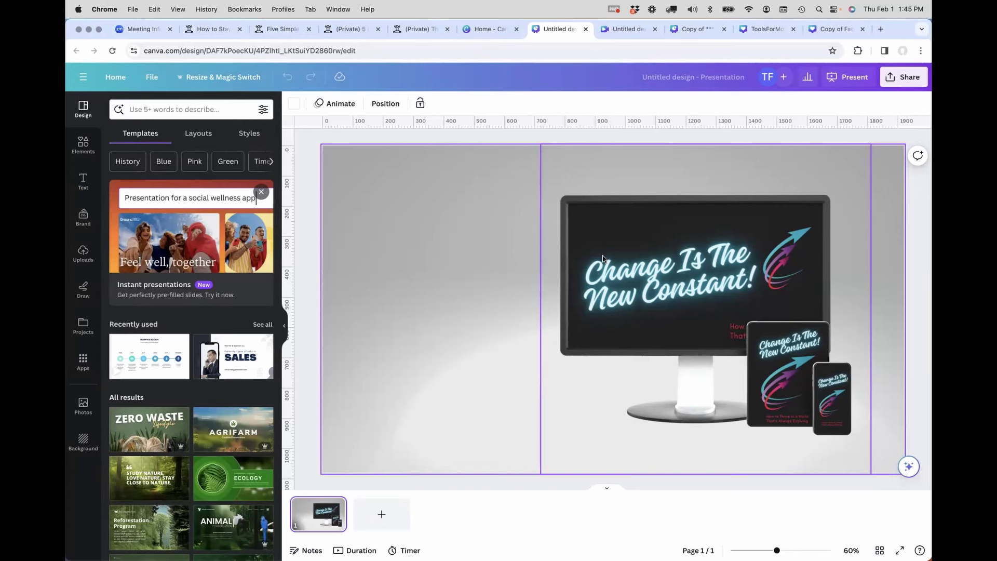
pyautogui.click(847, 77)
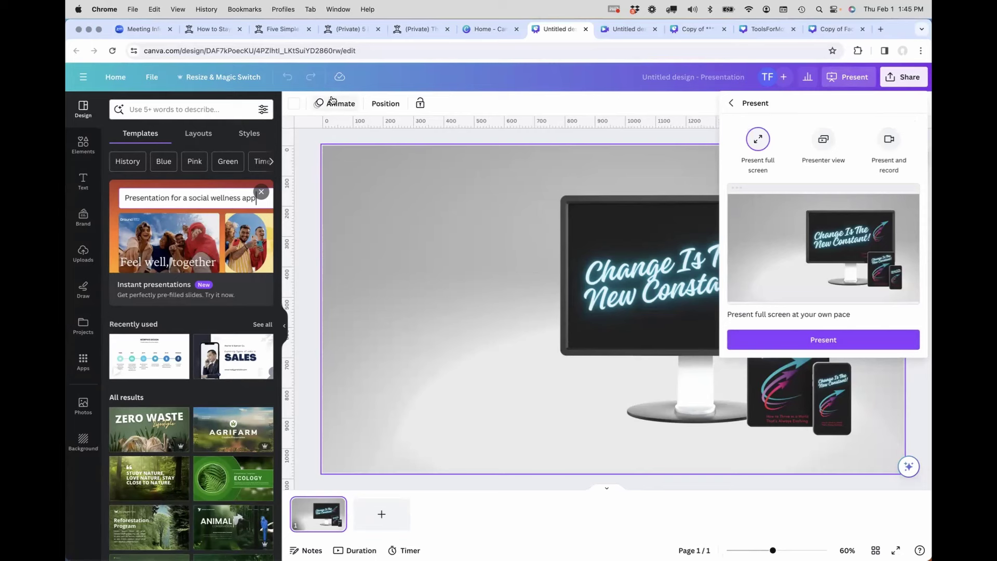
pyautogui.click(83, 253)
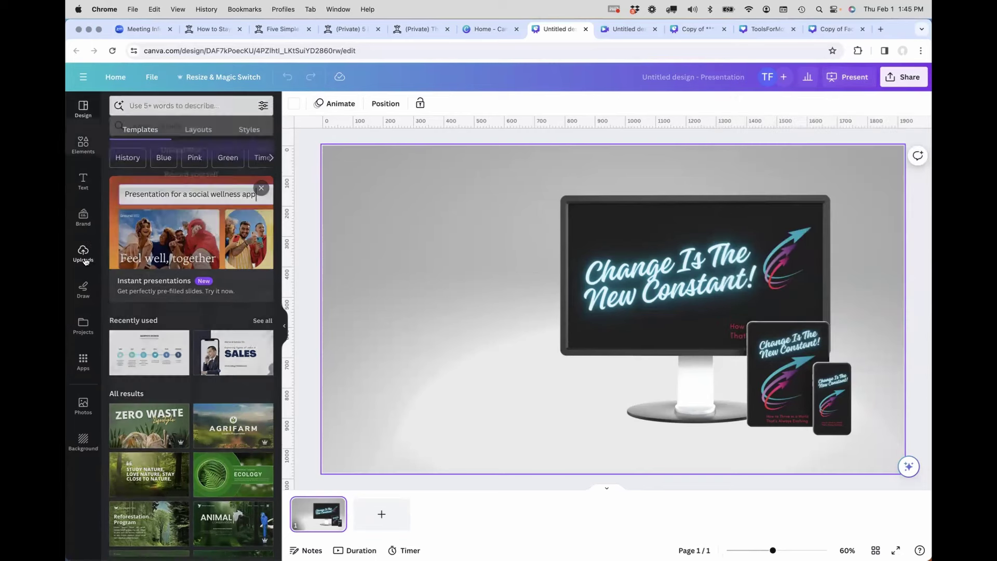
pyautogui.click(194, 181)
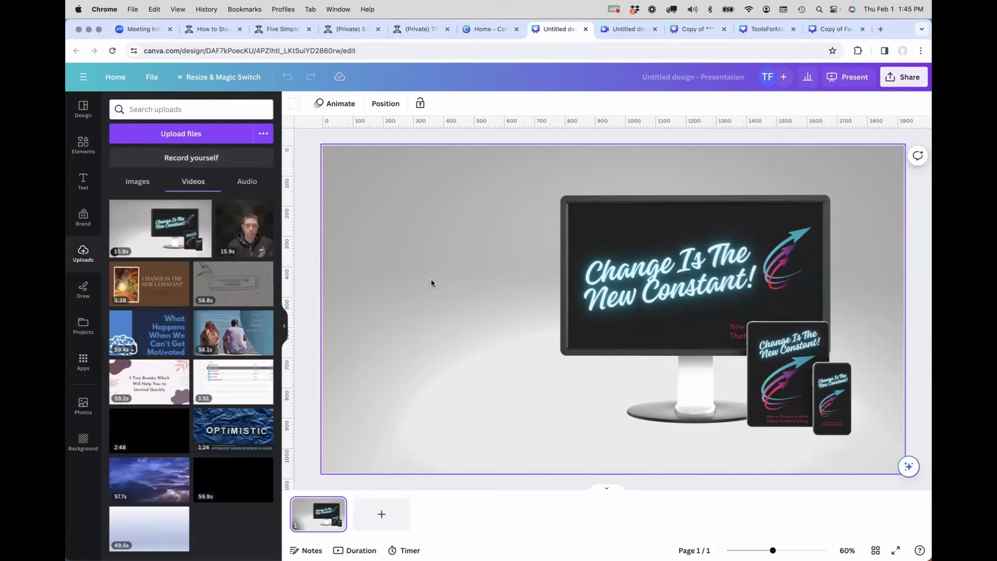
pyautogui.moveTo(230, 292)
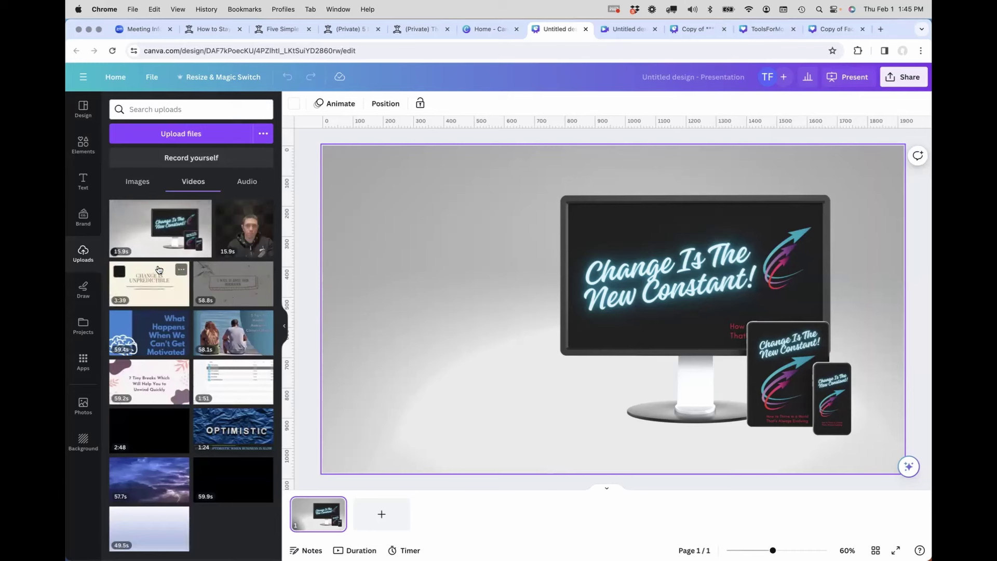
# Place the 15.9s intro clip first, delete the blank 5-second page, and add the 3:39 video after it
pyautogui.click(629, 29)
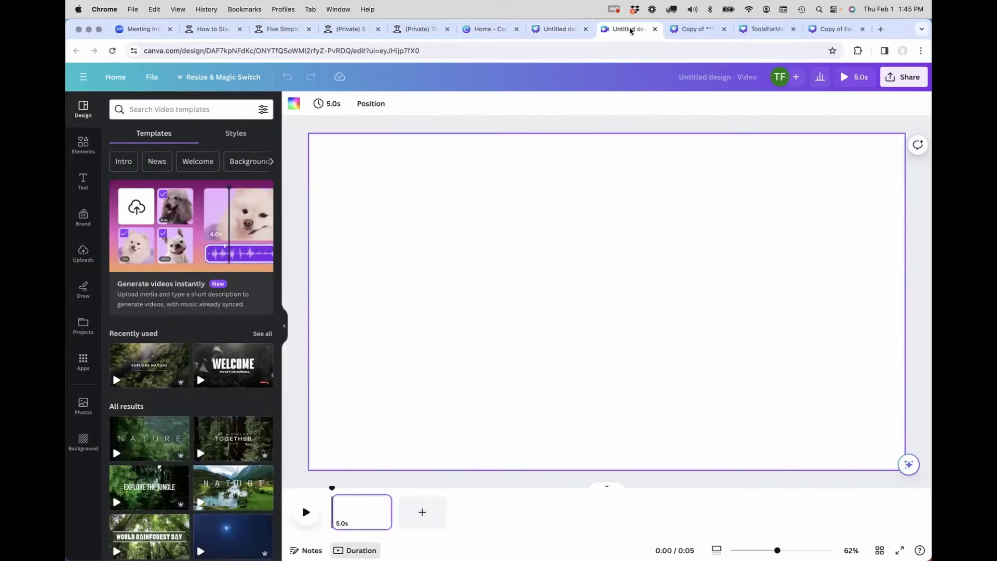
pyautogui.click(356, 514)
pyautogui.click(83, 253)
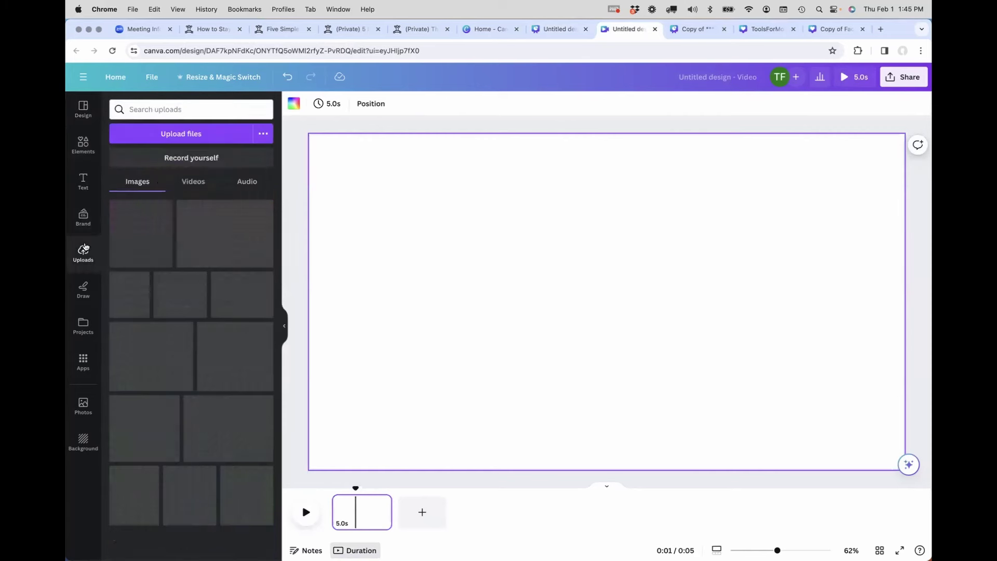
pyautogui.click(179, 182)
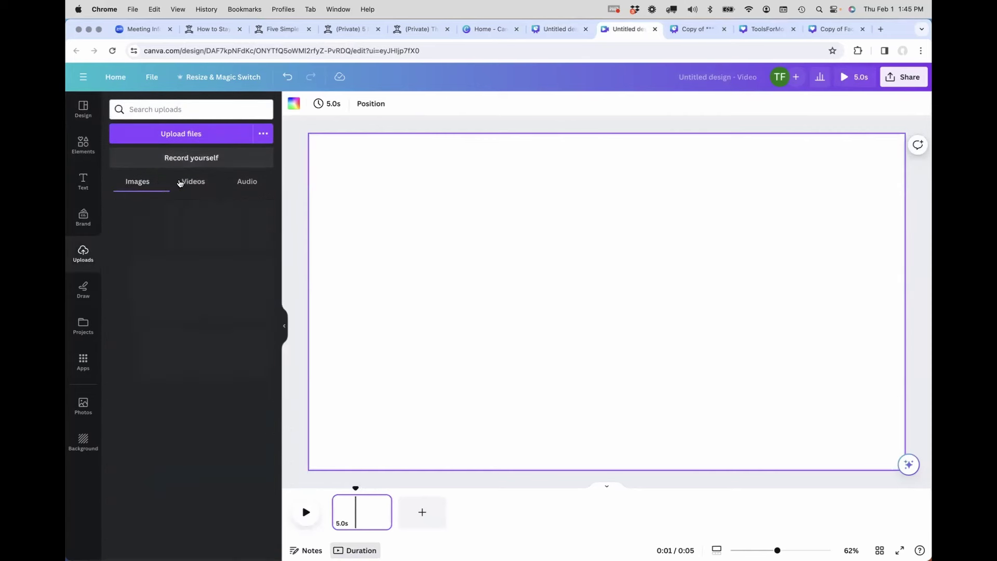
pyautogui.moveTo(150, 285); pyautogui.dragTo(320, 514)
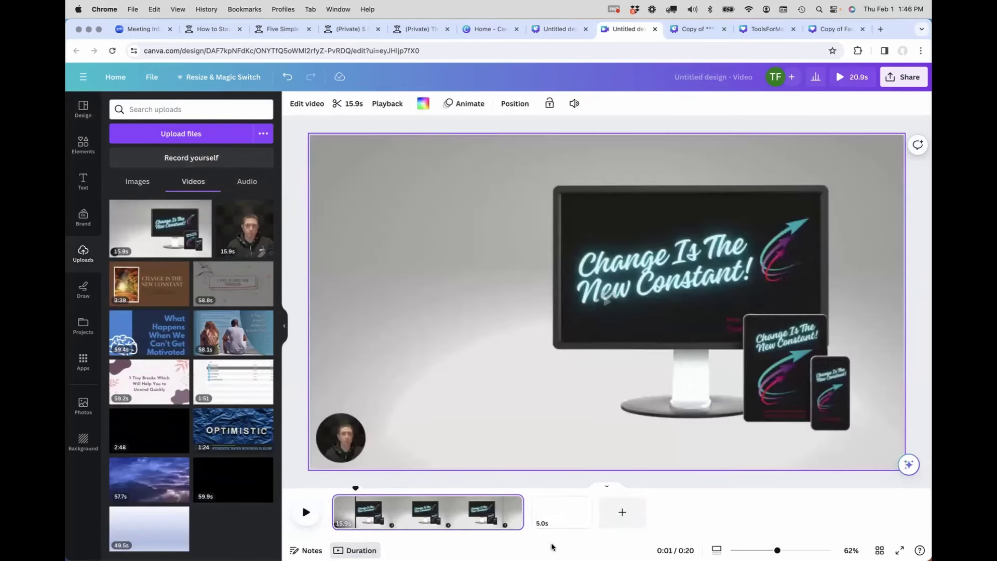
pyautogui.click(558, 513)
pyautogui.press('Delete')
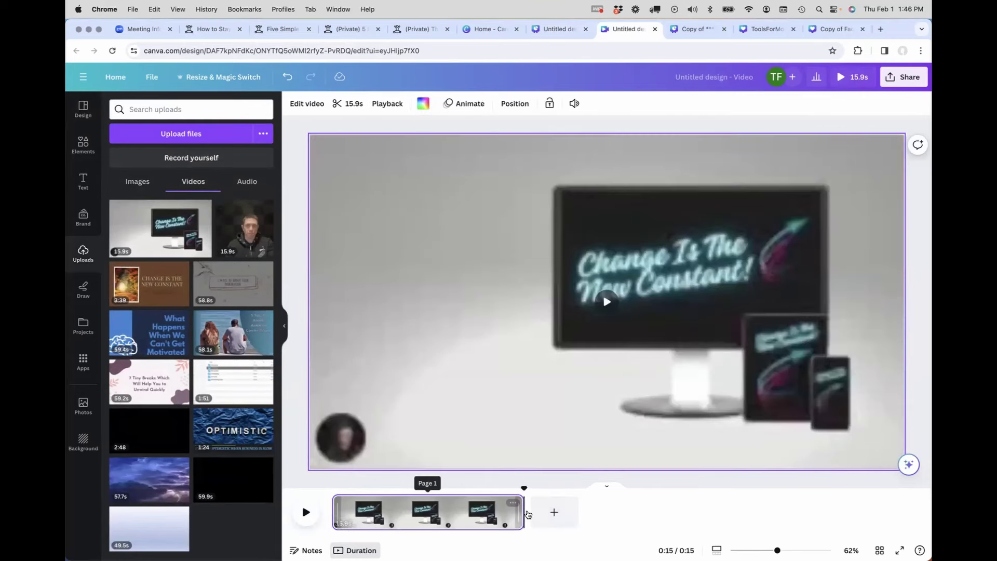
pyautogui.moveTo(149, 283); pyautogui.dragTo(530, 525)
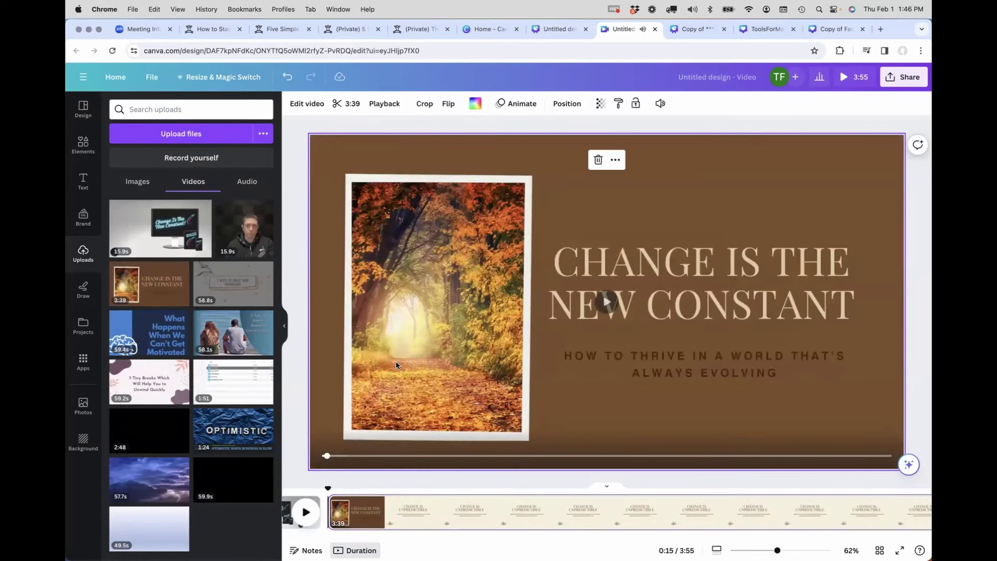
pyautogui.hscroll(-5, 421, 531)
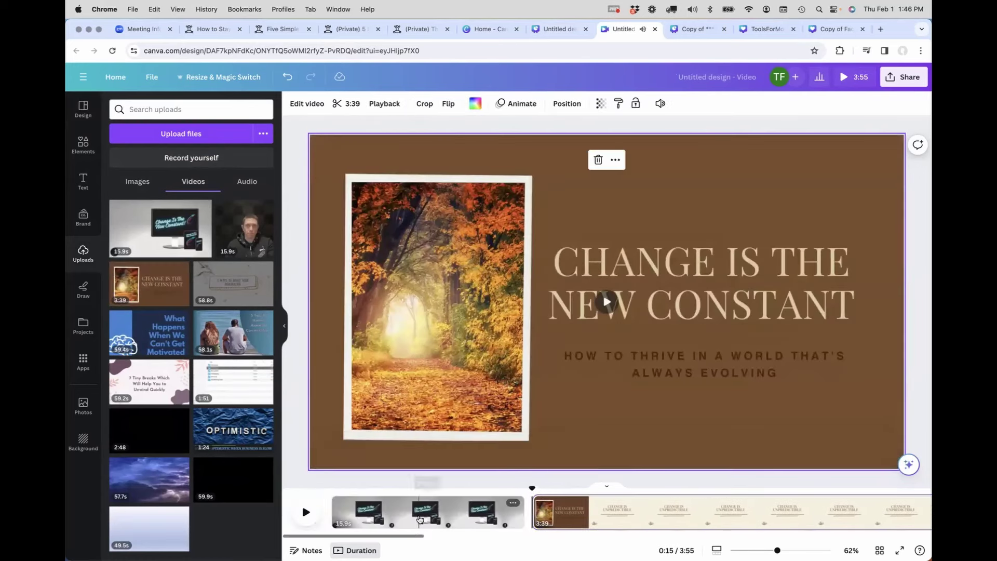
# Preview the 15.9s intro, then join the two clips with a 0.5-second Line Wipe transition
pyautogui.click(338, 515)
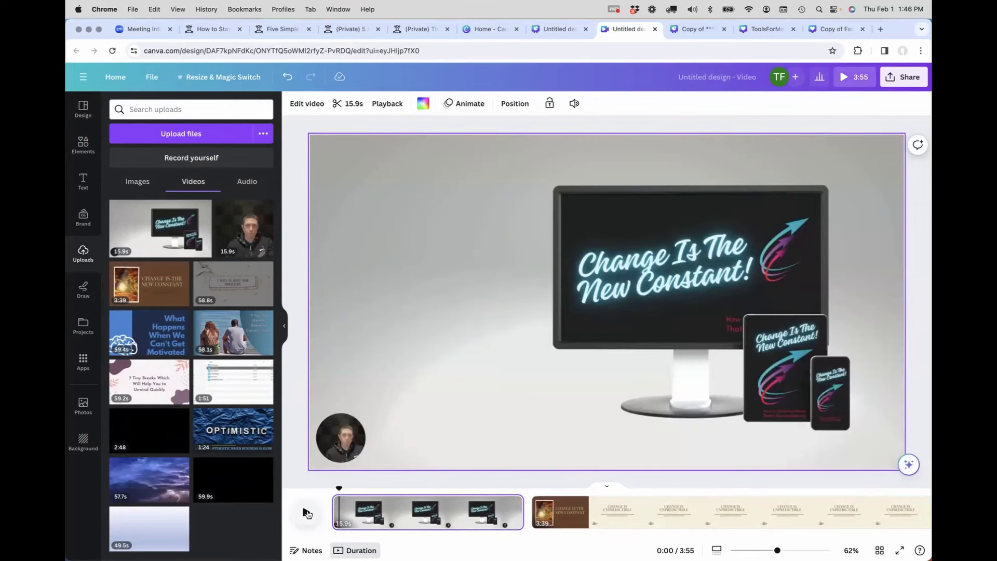
pyautogui.click(306, 513)
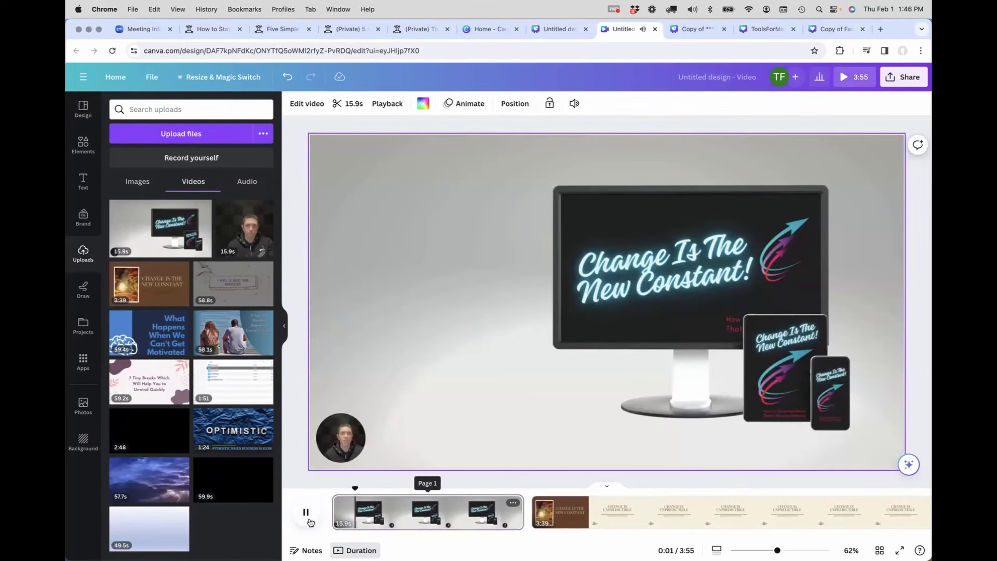
pyautogui.click(306, 514)
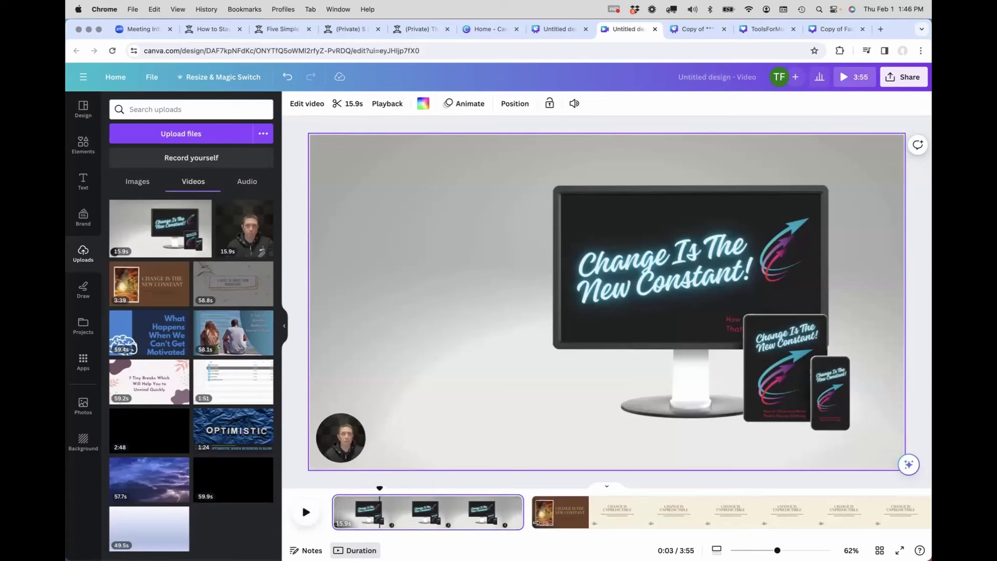
pyautogui.click(532, 522)
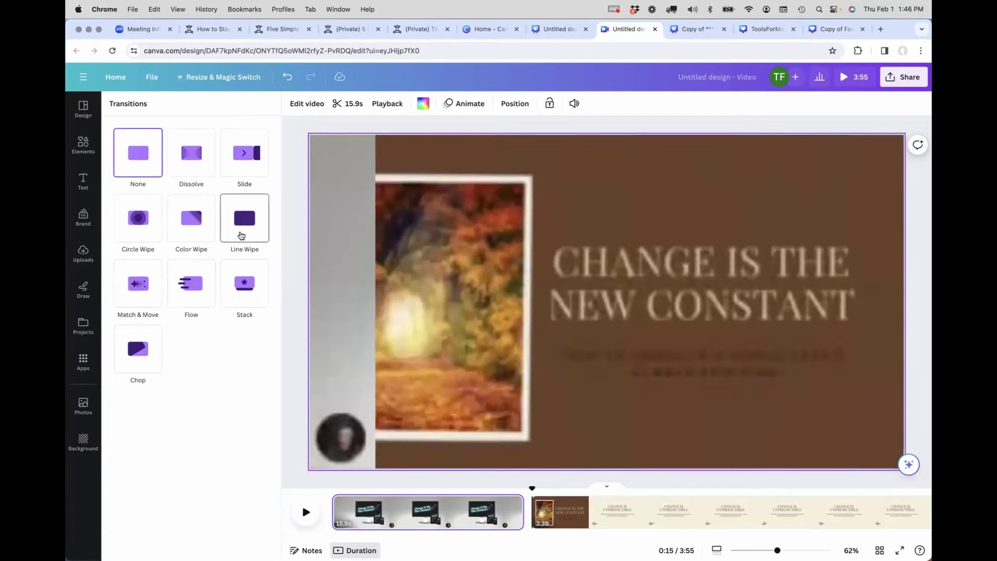
pyautogui.click(241, 236)
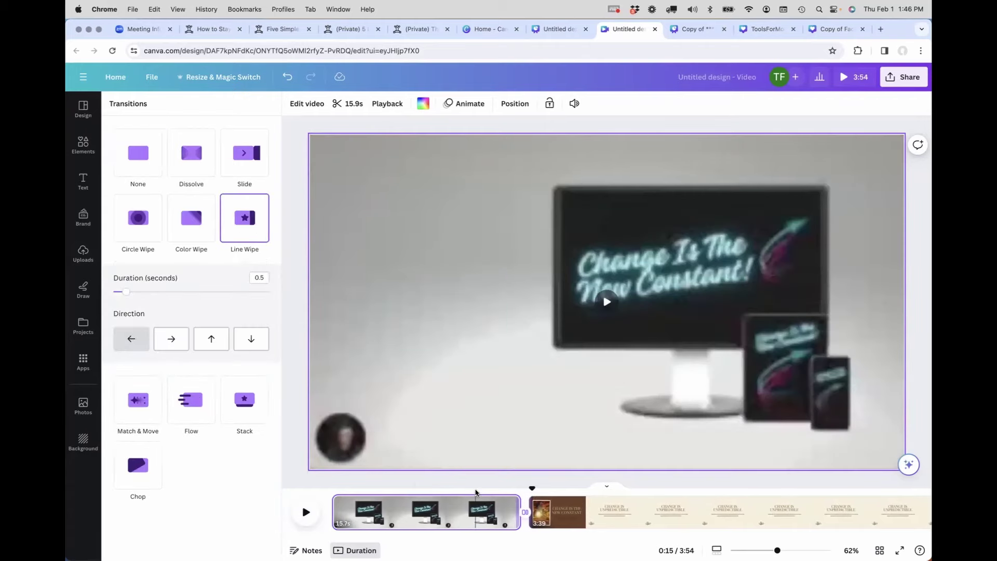
pyautogui.click(458, 382)
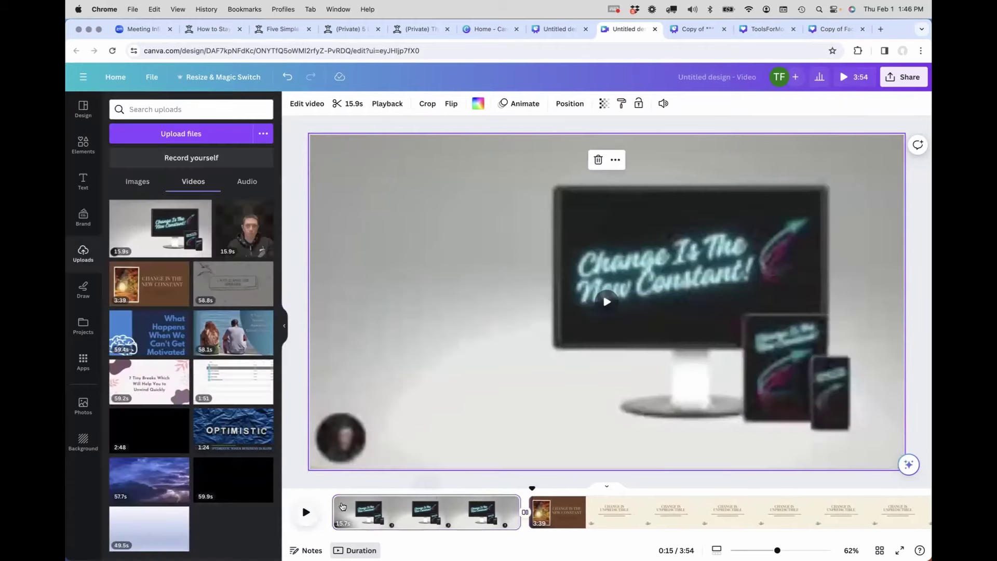
pyautogui.click(480, 514)
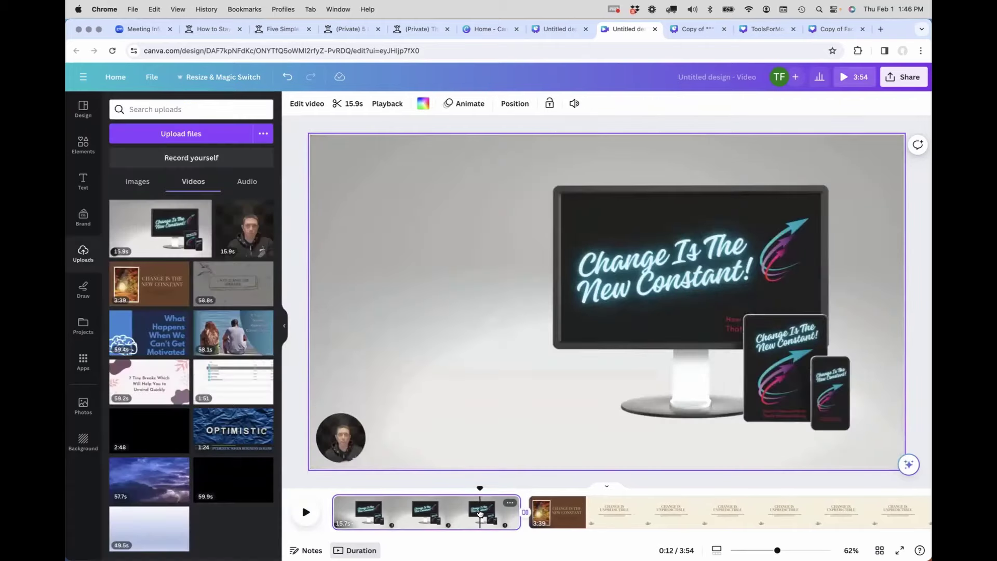
pyautogui.click(575, 493)
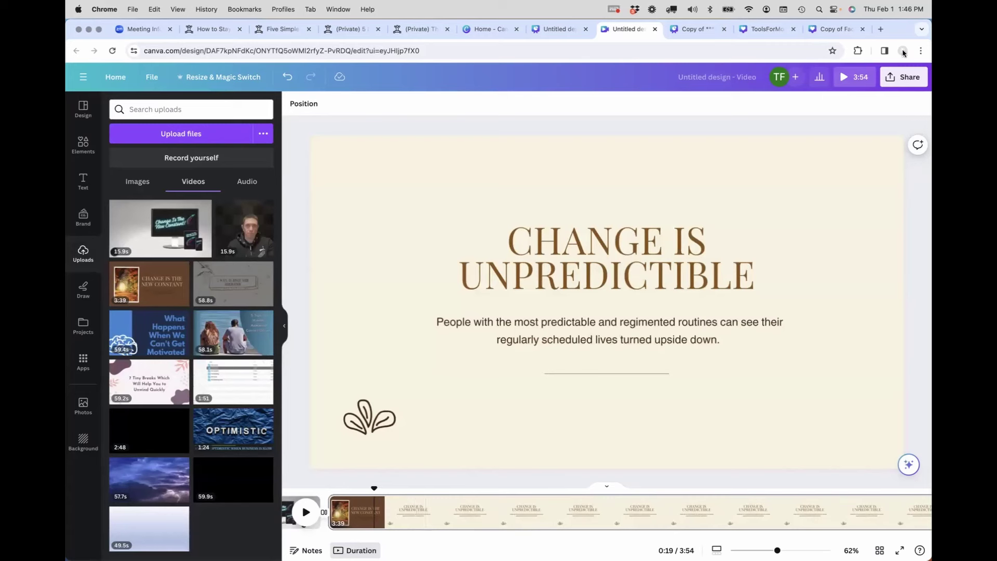
pyautogui.click(903, 77)
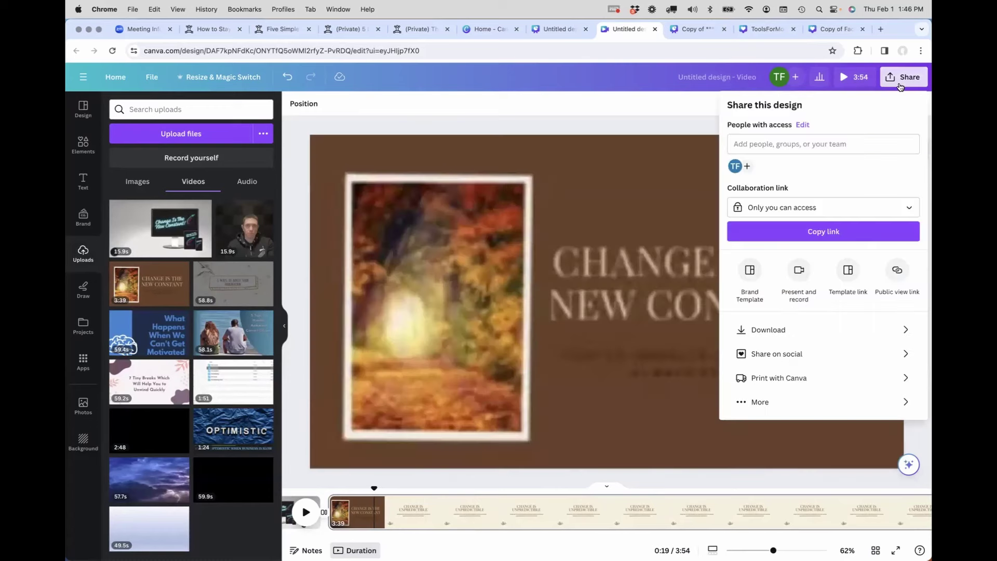
pyautogui.click(773, 330)
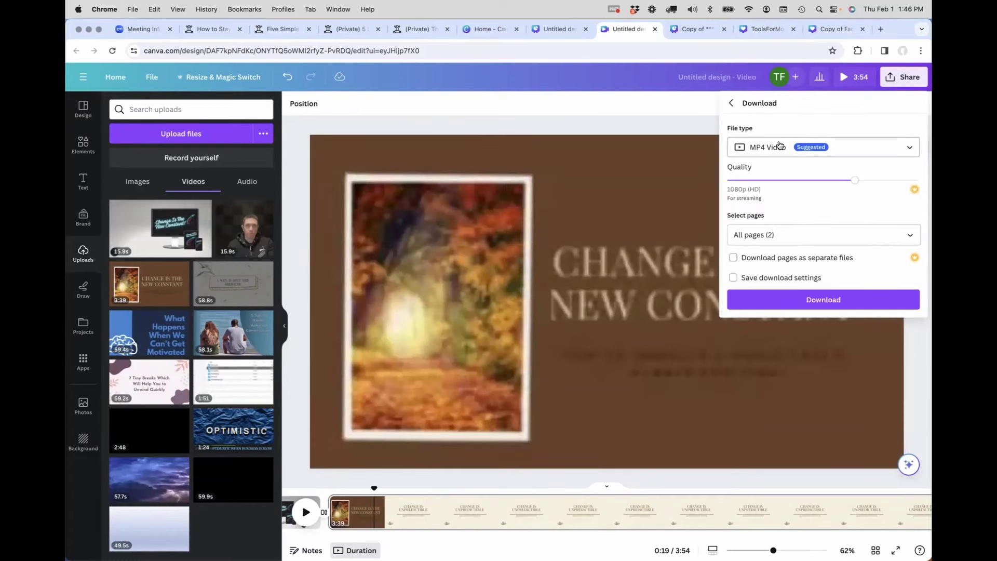
pyautogui.click(642, 124)
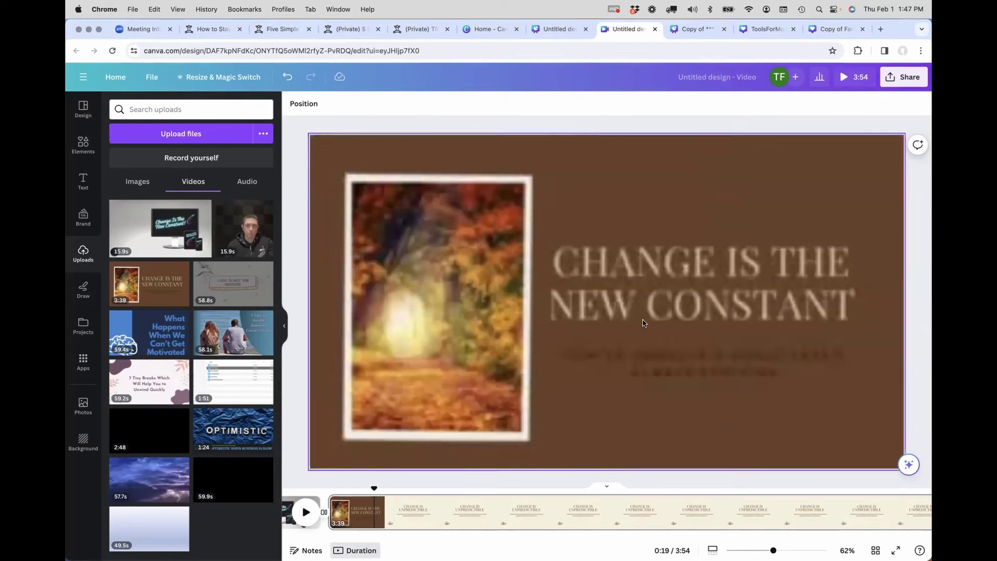
# Move to the end of the Canva timeline, then return to the Personalizing PLR Session 86 deck in Keynote
pyautogui.hscroll(5, 441, 512)
pyautogui.hscroll(10, 442, 512)
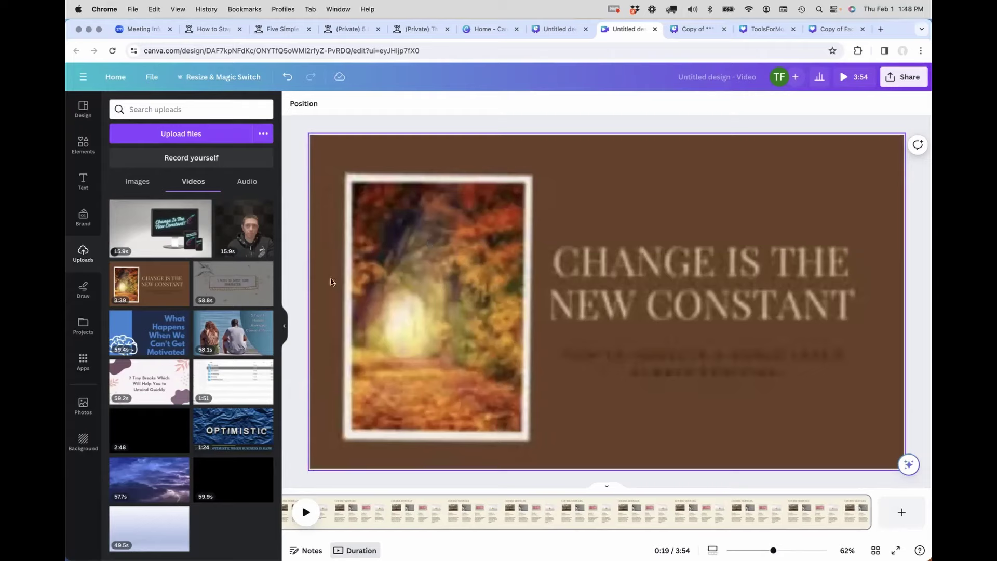
pyautogui.press('super+Tab')
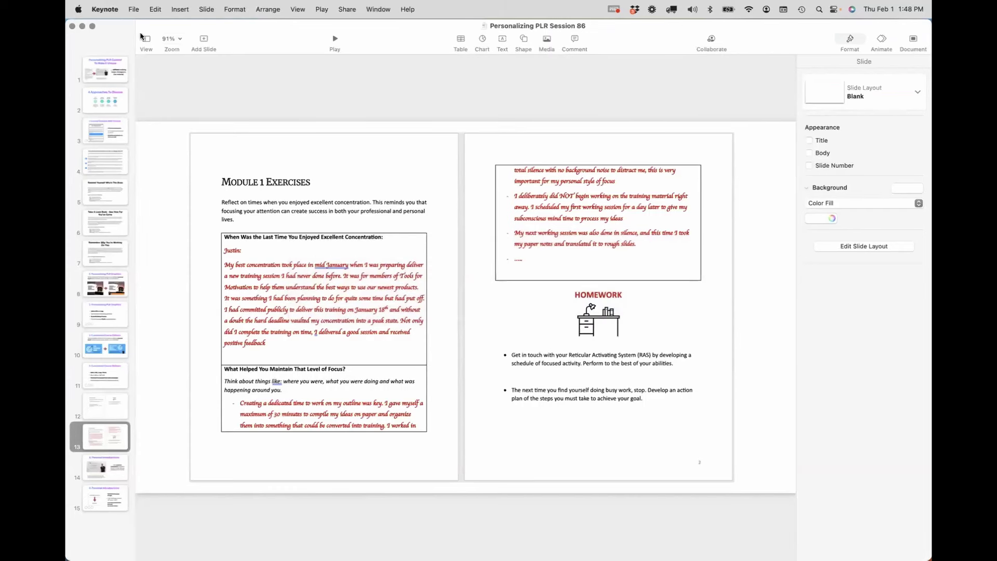